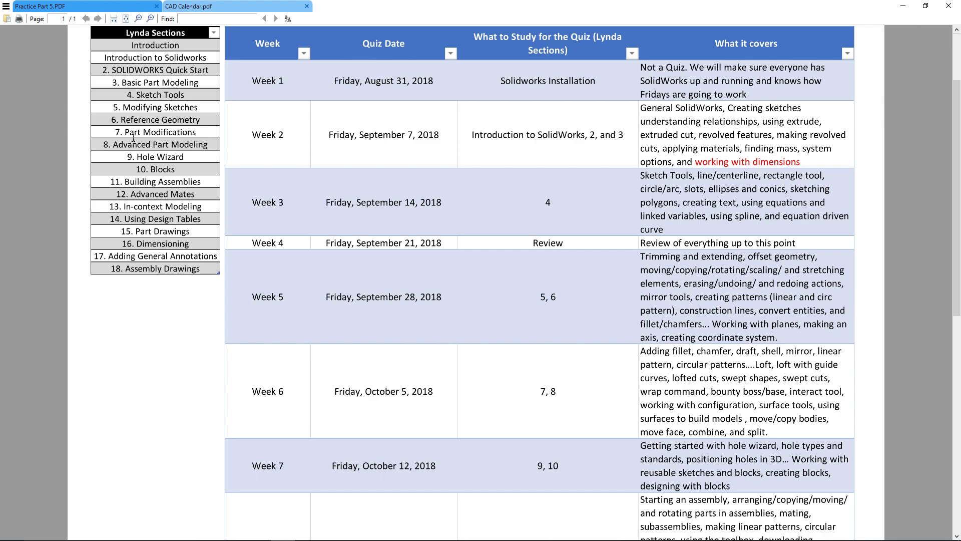
- Review section 7 Part Modifications and the Week 6 topics in the CAD calendar, and bring up the Practice Part 5 drawing
left_click_drag(127, 132, 179, 131)
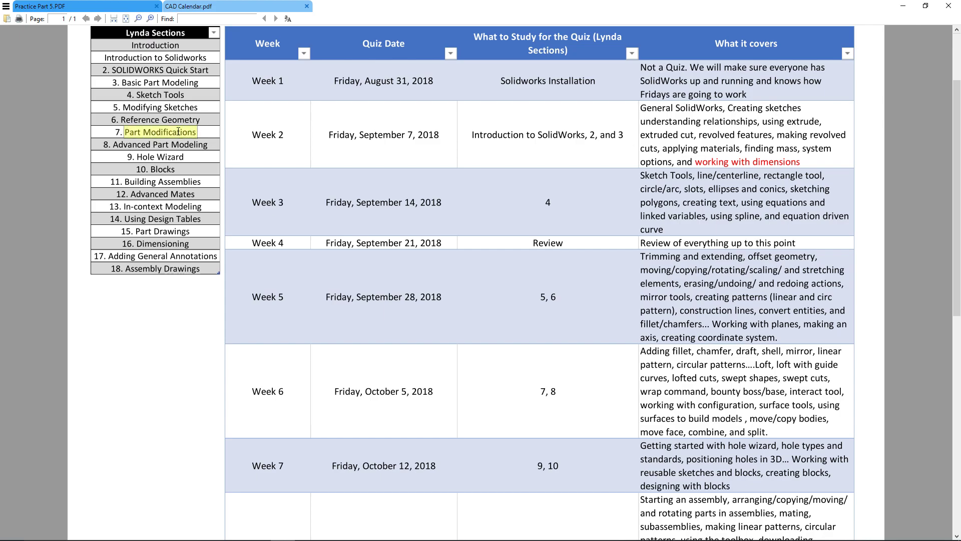
left_click(136, 133)
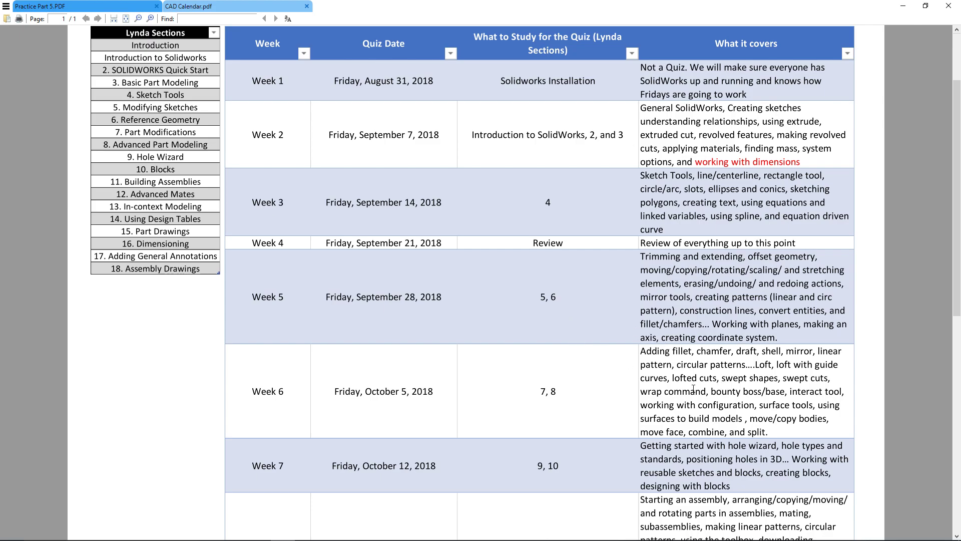
double_click(672, 353)
left_click(703, 355)
left_click(85, 4)
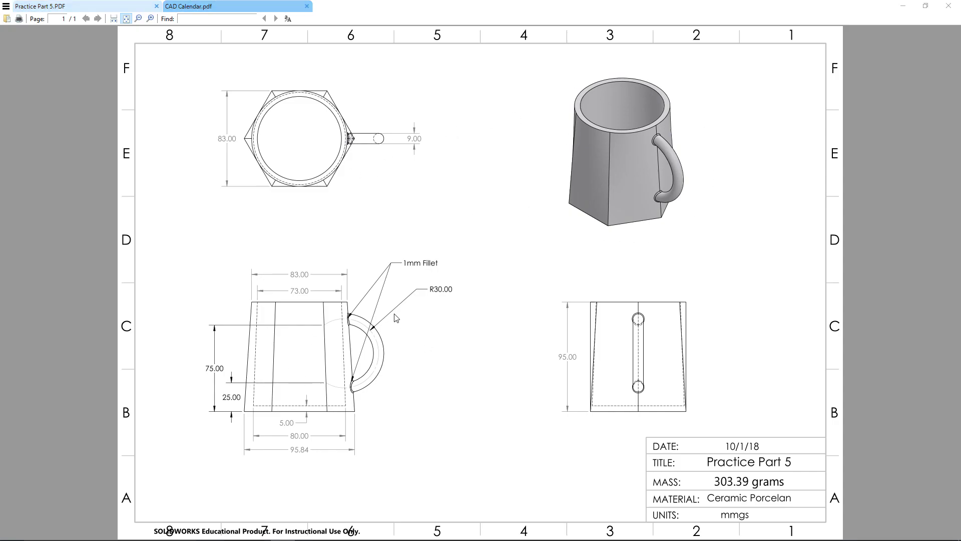
- Switch to SOLIDWORKS and create a new part document
key("alt+Tab")
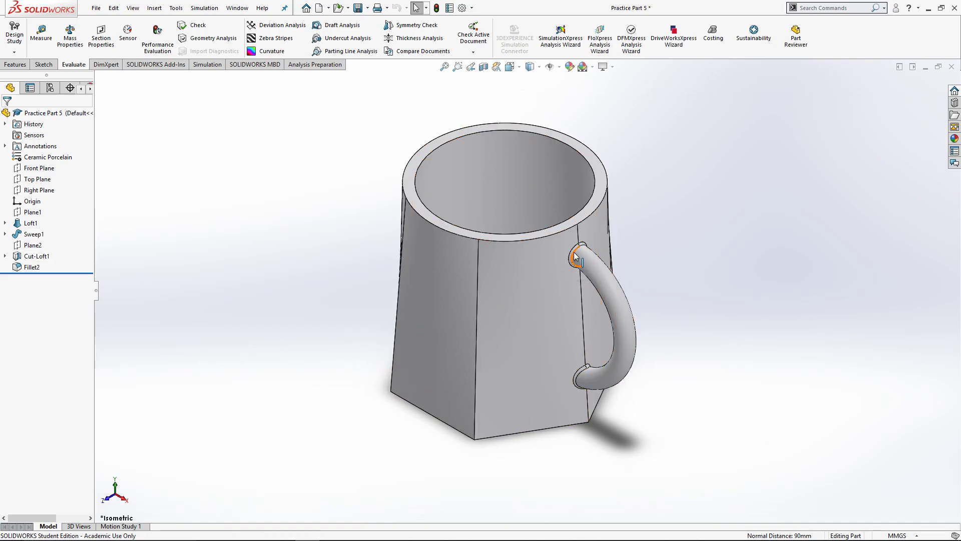
left_click(97, 8)
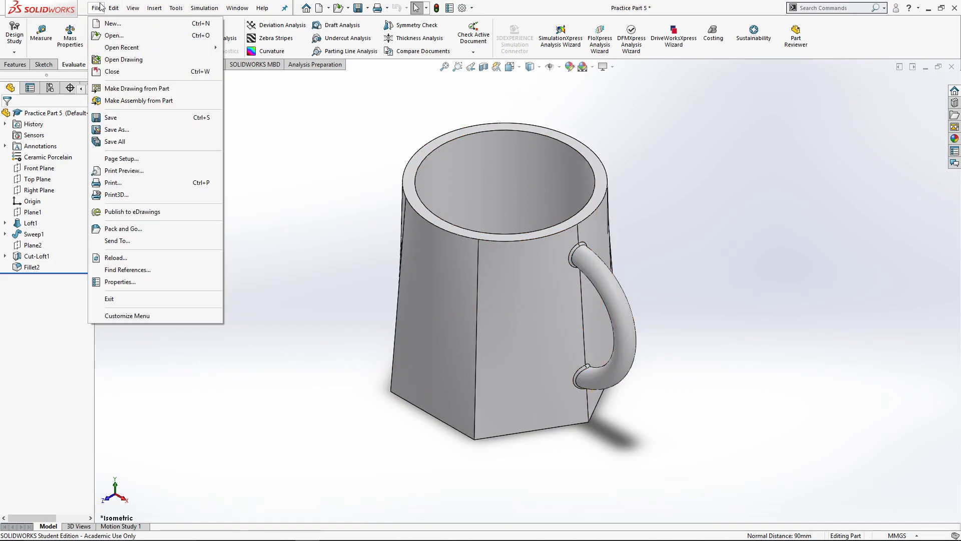
left_click(114, 22)
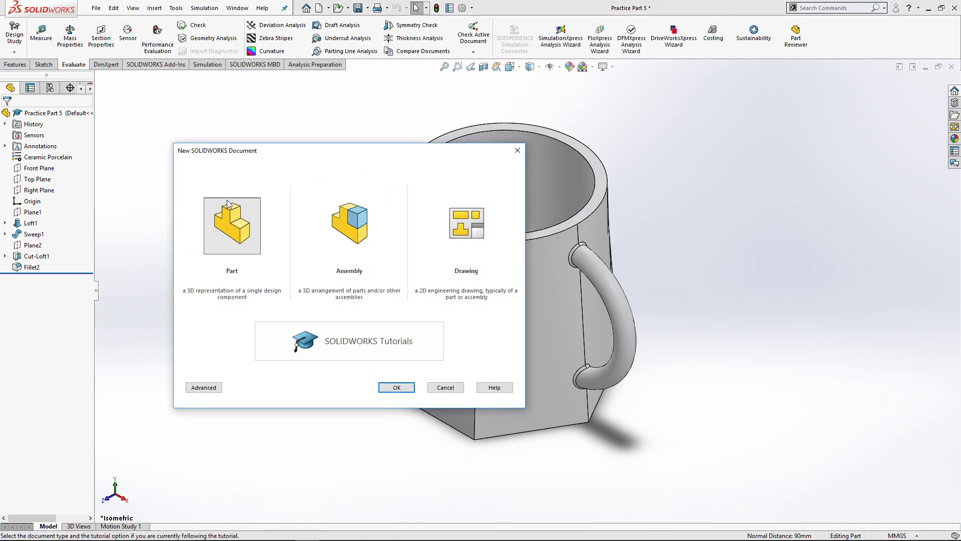
double_click(222, 218)
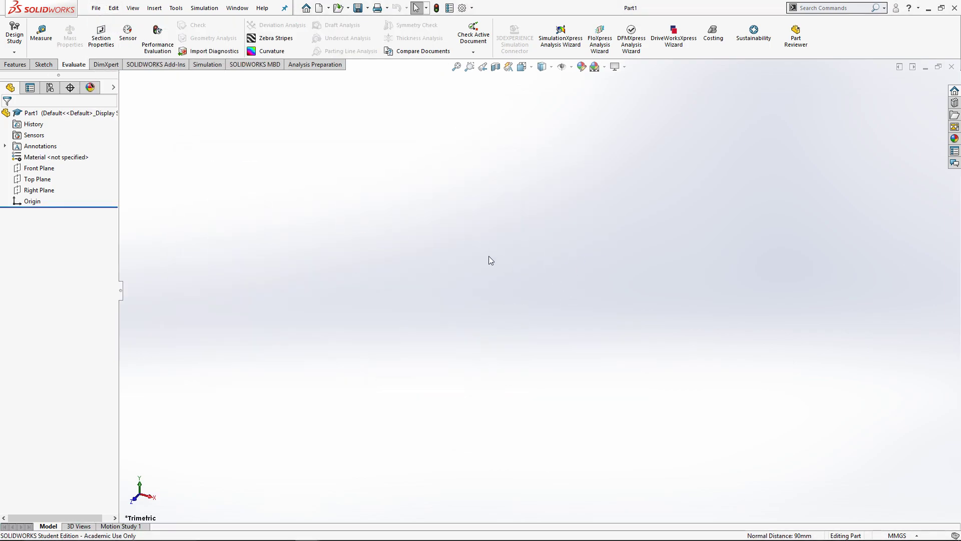
- Examine the Practice Part 5 PDF drawing for the hexagonal base dimensions, mug profile and title-block details, and return to the new part
key("alt+Tab")
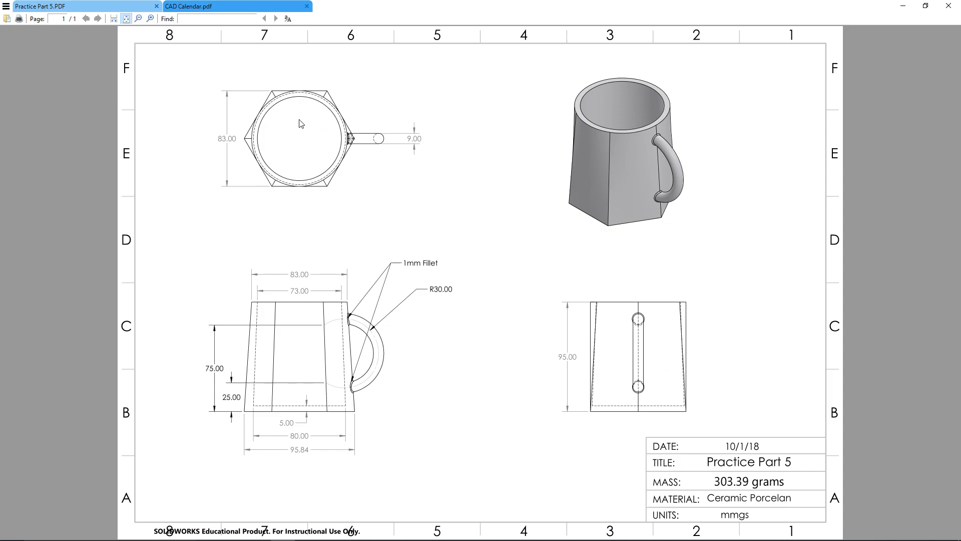
scroll(273, 103, "up", 1, "ctrl")
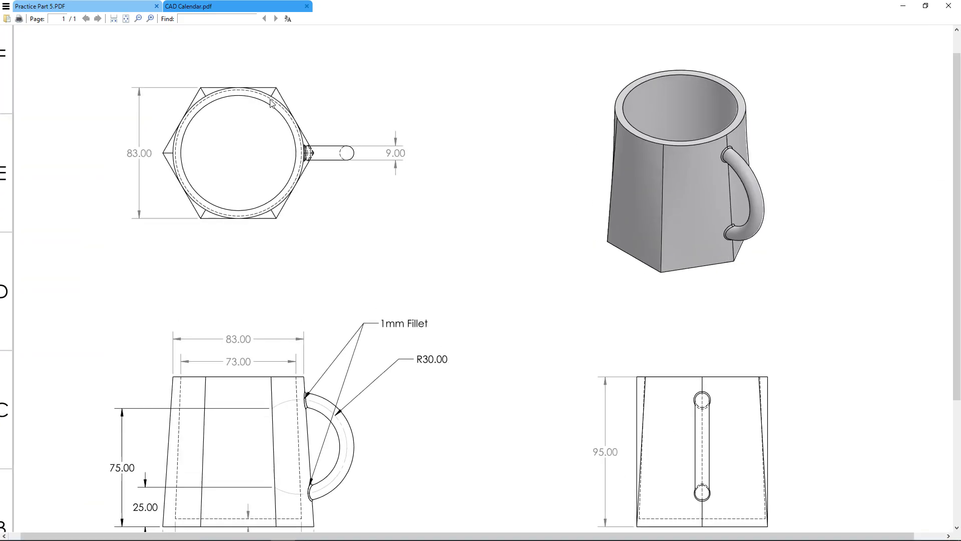
scroll(220, 90, "up", 1, "ctrl")
scroll(255, 262, "down", 2, "ctrl")
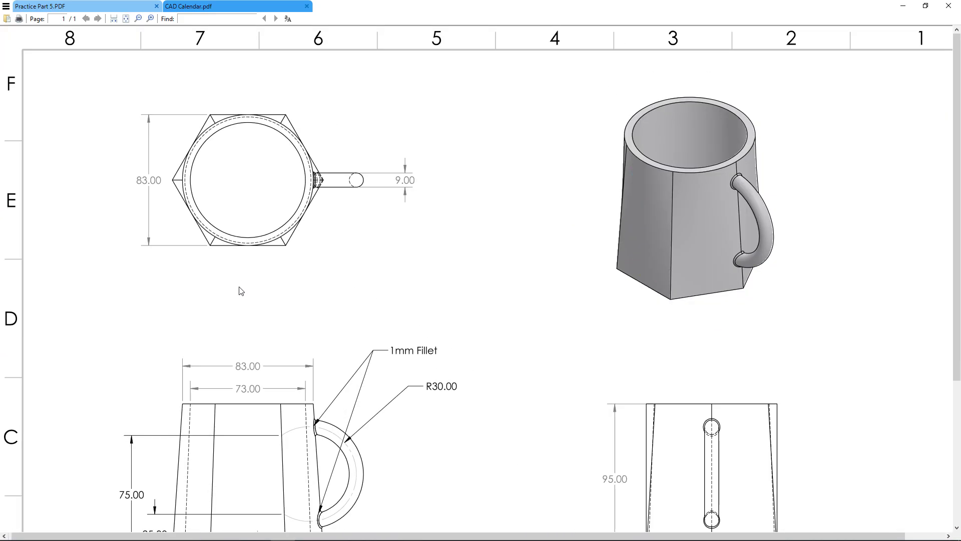
scroll(180, 262, "down", 2)
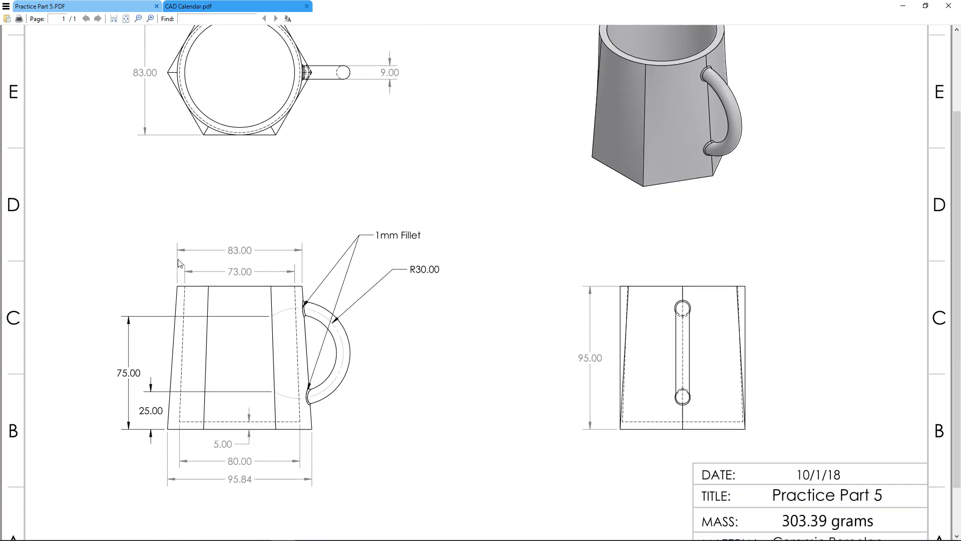
scroll(133, 209, "up", 1)
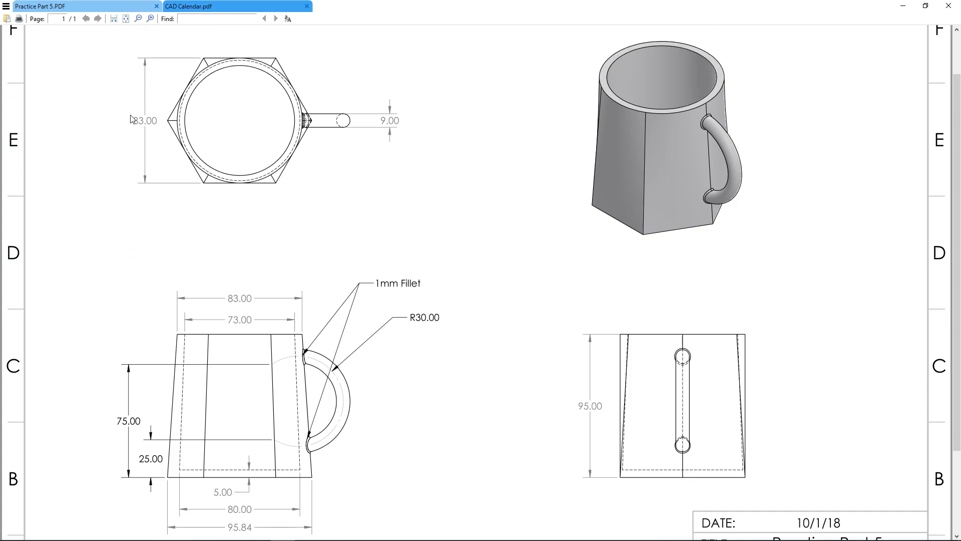
scroll(240, 134, "down", 1)
left_click_drag(229, 480, 248, 479)
left_click(250, 479)
scroll(317, 372, "up", 1)
key("alt+Tab")
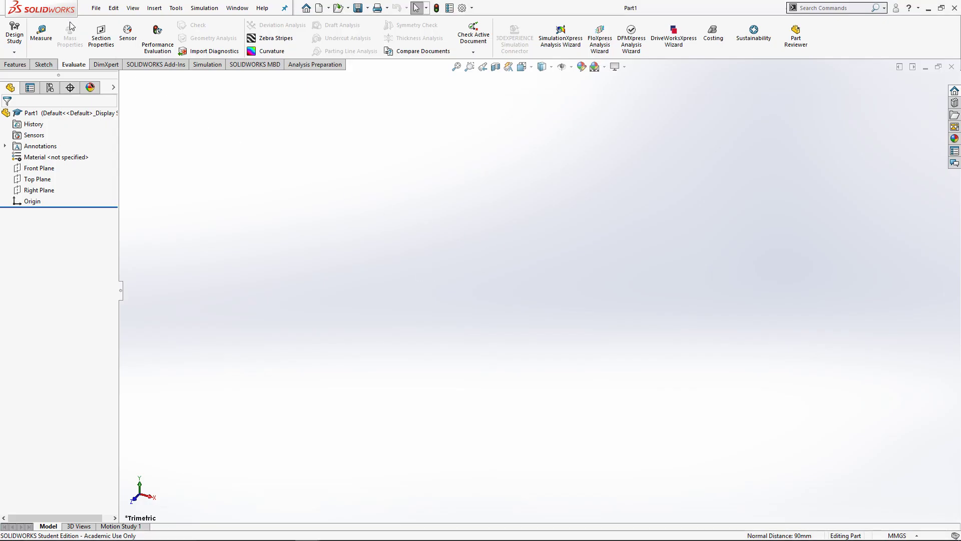
left_click(49, 69)
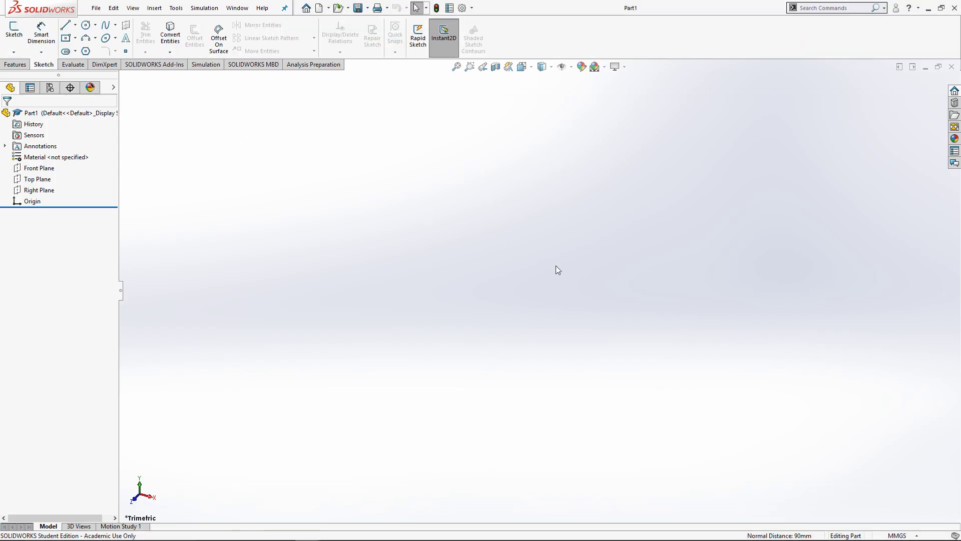
key("alt+Tab")
scroll(798, 497, "down", 2)
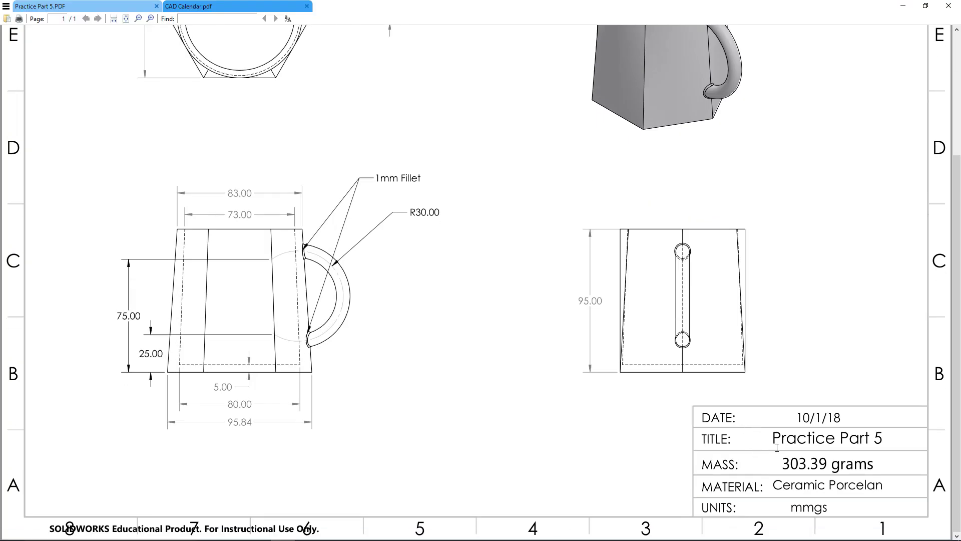
key("alt+Tab")
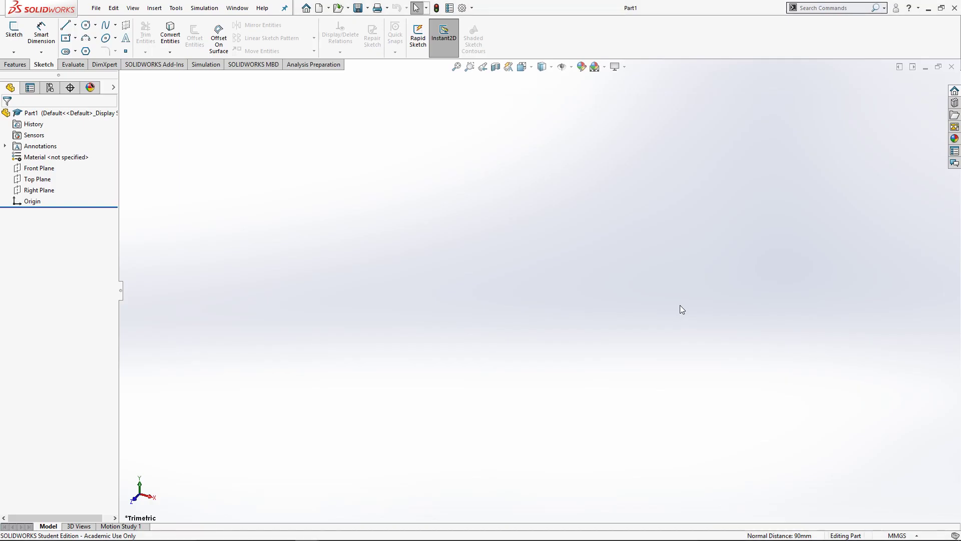
- Sketch a six-sided polygon centred on the origin on the Top Plane, with an inscribed circle about 87 mm in diameter
left_click(14, 31)
left_click(369, 300)
left_click(86, 51)
left_click(539, 290)
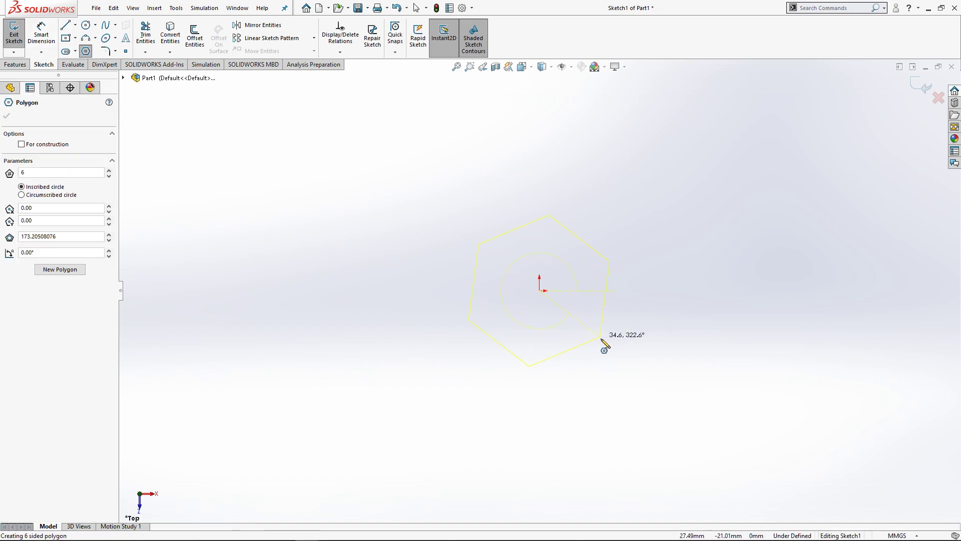
left_click(618, 332)
key("Escape")
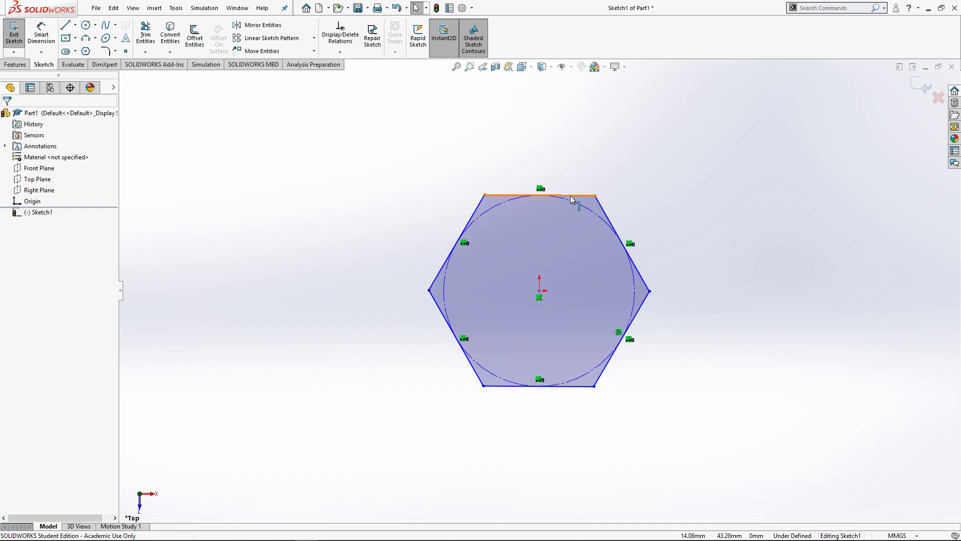
- Make the hexagon's upper edge horizontal and dimension its inscribed construction circle to a diameter of 83 mm
left_click(572, 197)
left_click(23, 224)
left_click(41, 35)
left_click(579, 204)
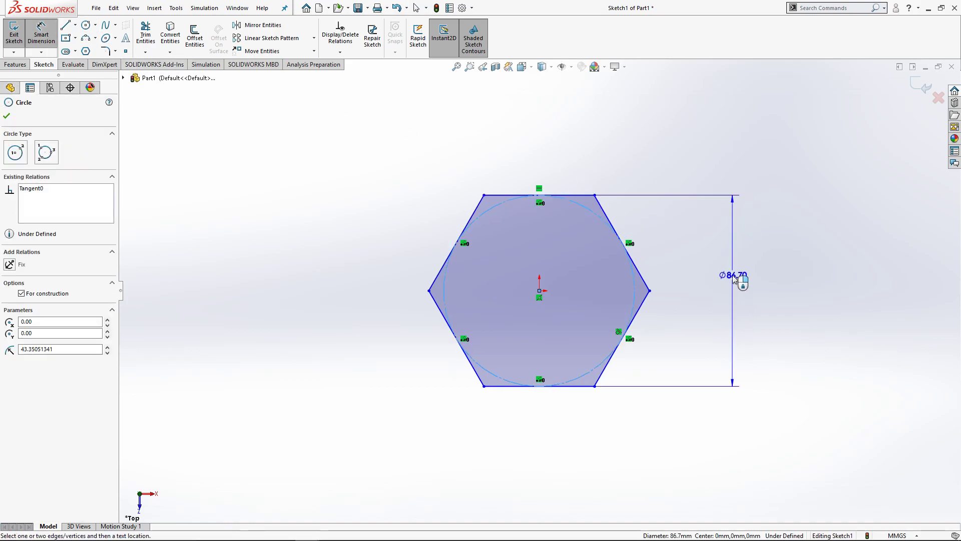
key("Escape")
key("alt+Tab")
key("alt+Tab")
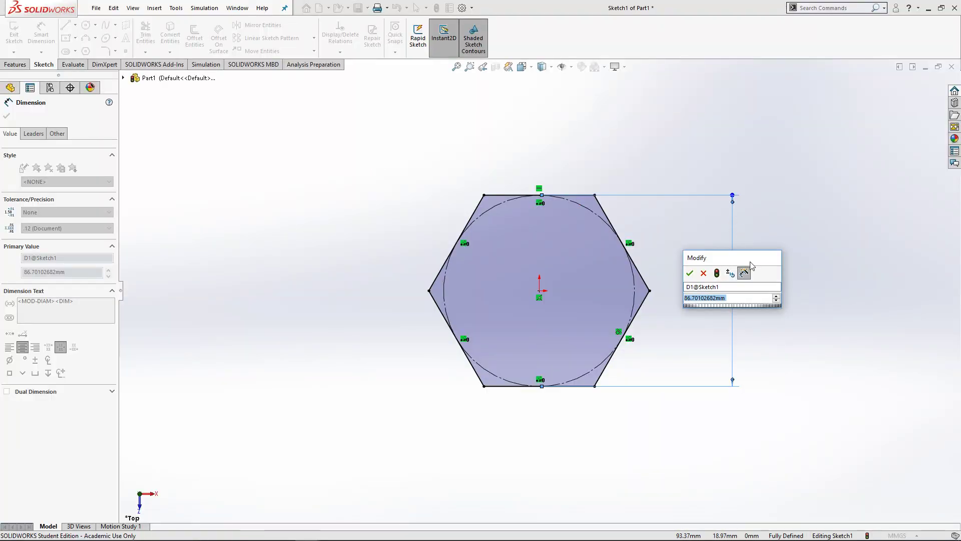
type("83")
key("Return")
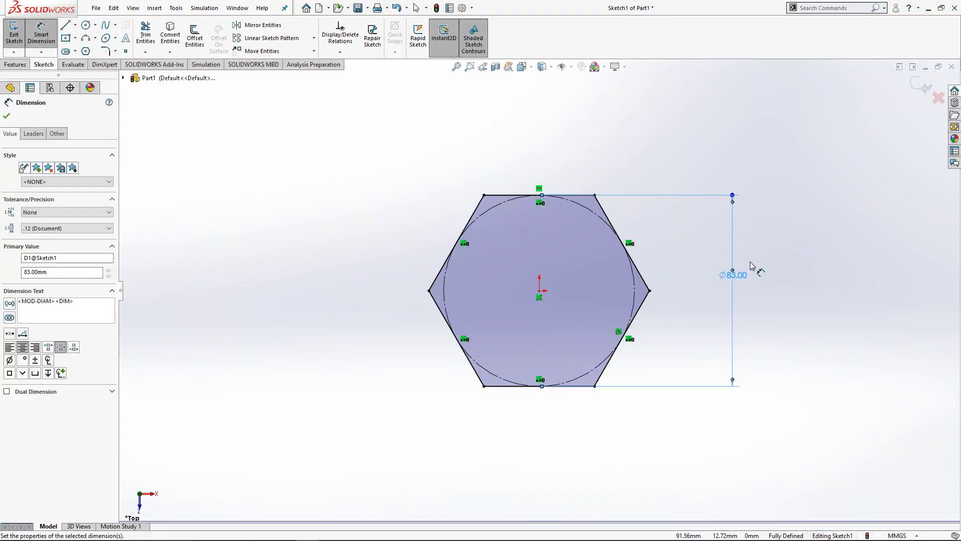
- Check the base's corner-to-corner width in the PDF drawing and measure the distance between the hexagon's two opposite side corners in the sketch
key("alt+Tab")
scroll(164, 390, "down", 1)
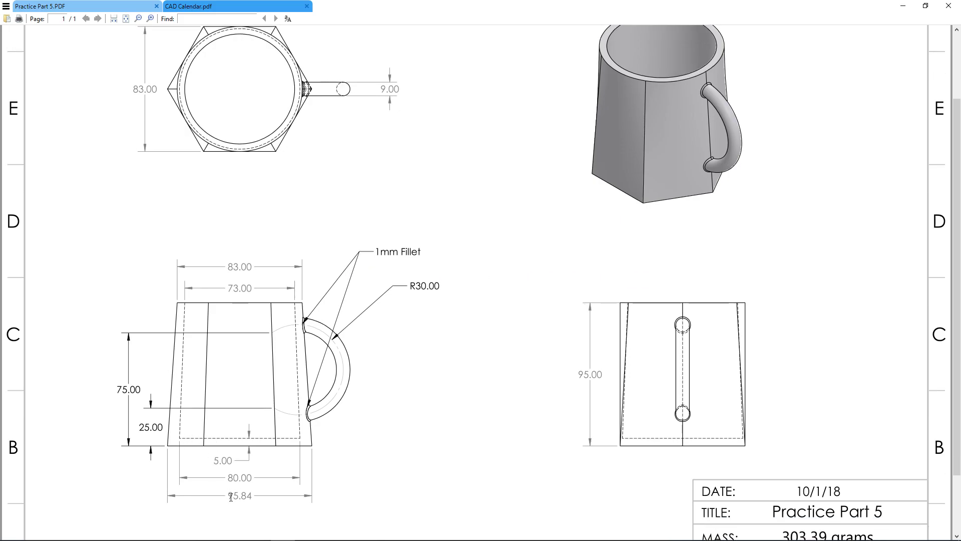
scroll(218, 105, "up", 1)
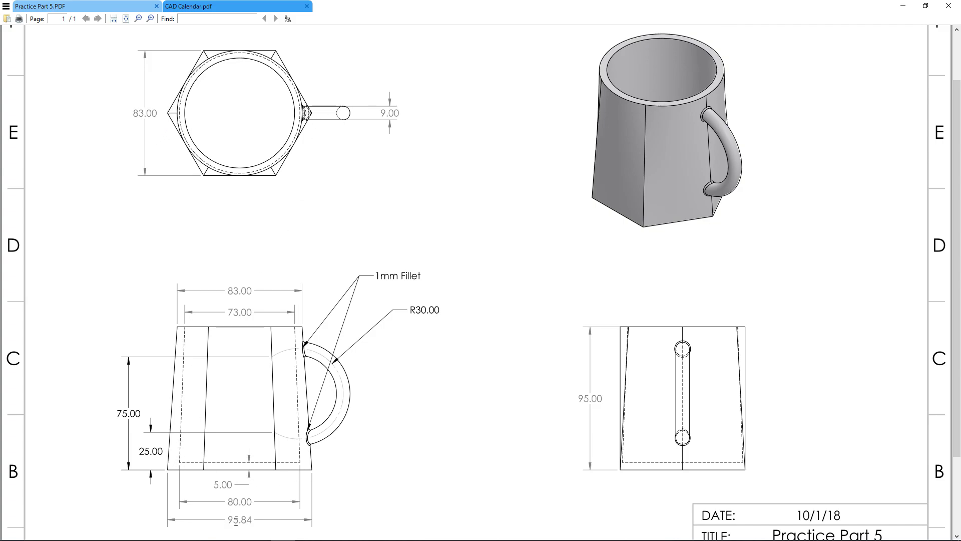
key("alt+Tab")
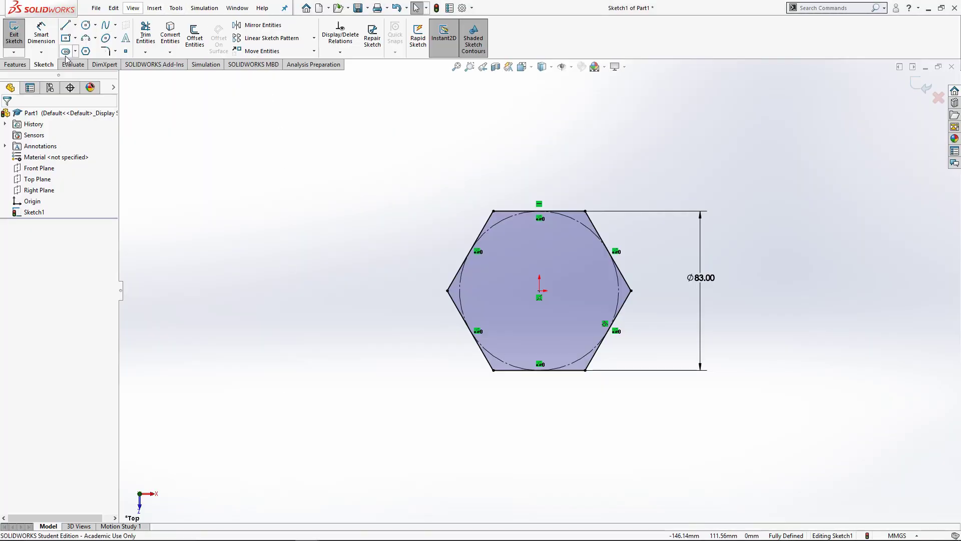
left_click(41, 35)
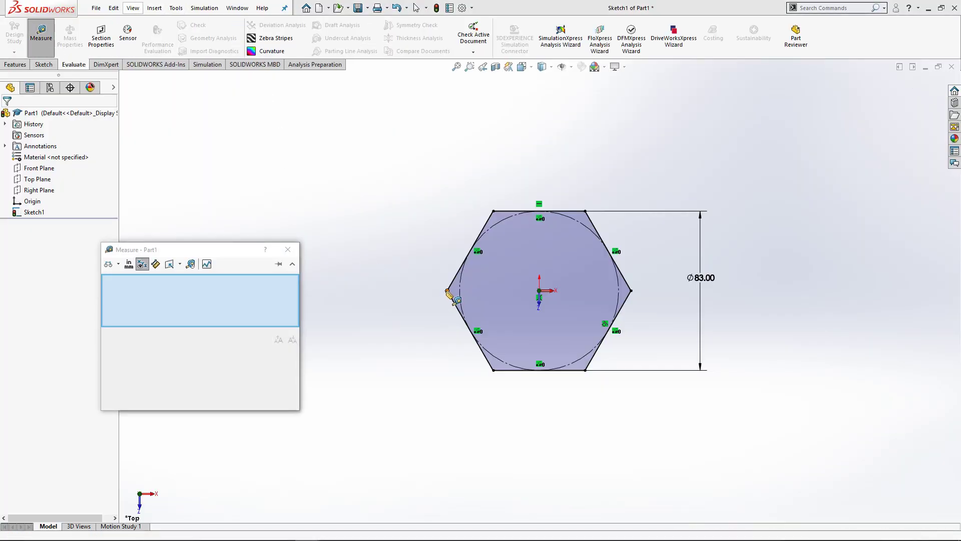
left_click(447, 290)
left_click(631, 290)
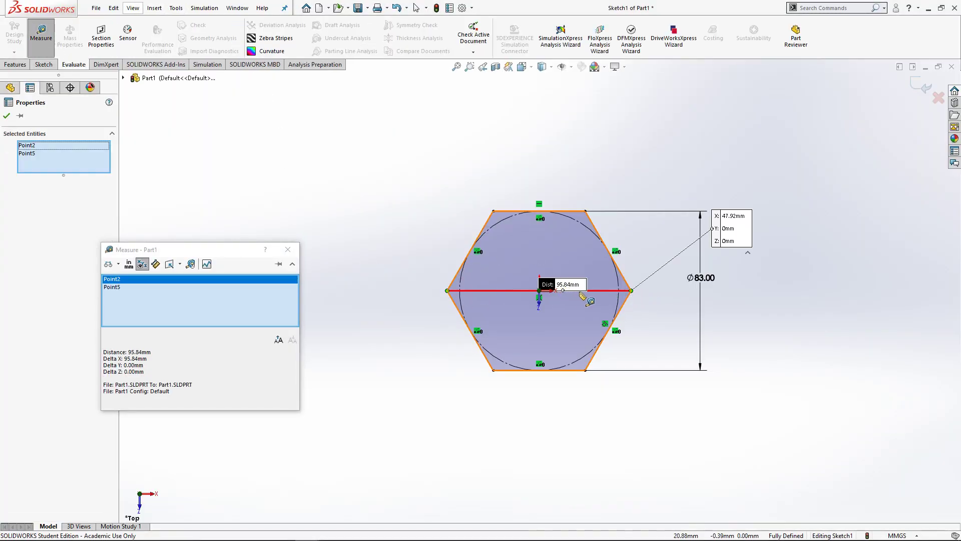
left_click(288, 249)
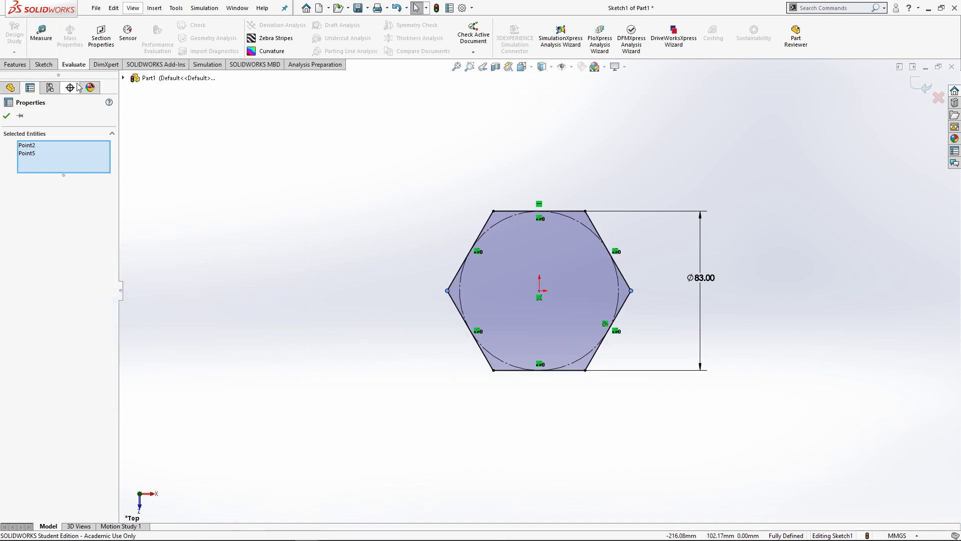
key("Escape")
- Finish and exit the hexagon sketch, leaving it in an angled view
left_click(43, 64)
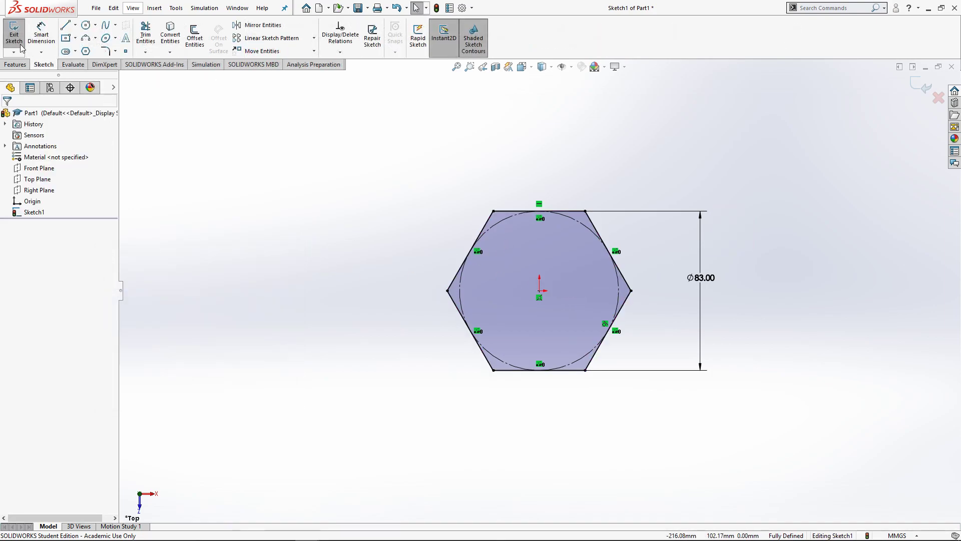
mouse_move(547, 306)
middle_mouse_down()
mouse_move(472, 240)
mouse_move(529, 201)
middle_mouse_up()
key("alt+Tab")
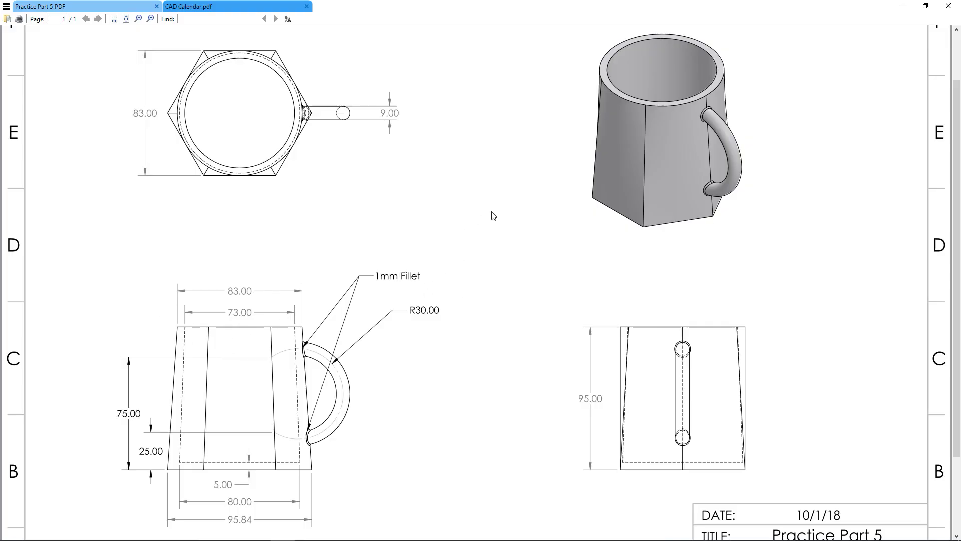
key("alt+Tab")
left_click(14, 34)
middle_click_drag(400, 296, 395, 292)
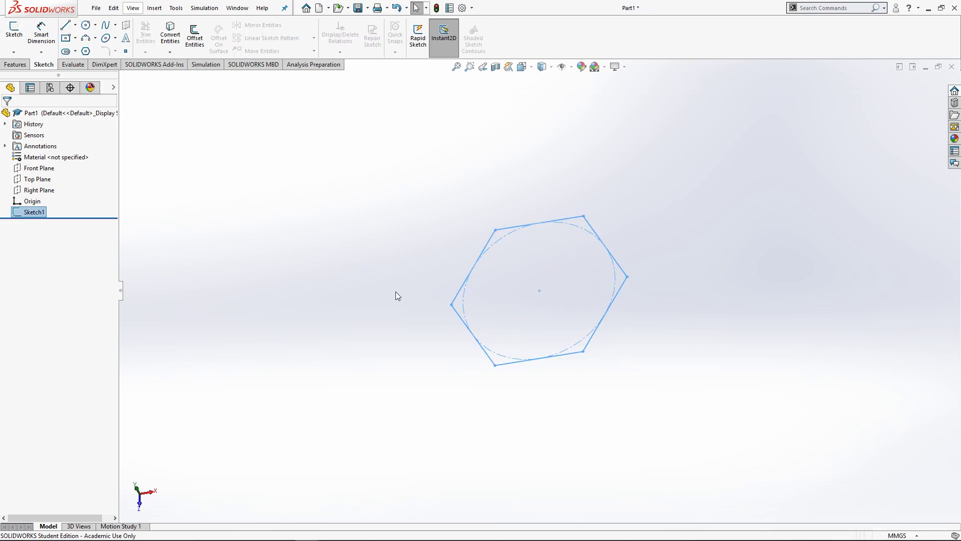
- Examine the PDF drawing for the mug's circular rim diameter and overall height, and return to the part
key("alt+Tab")
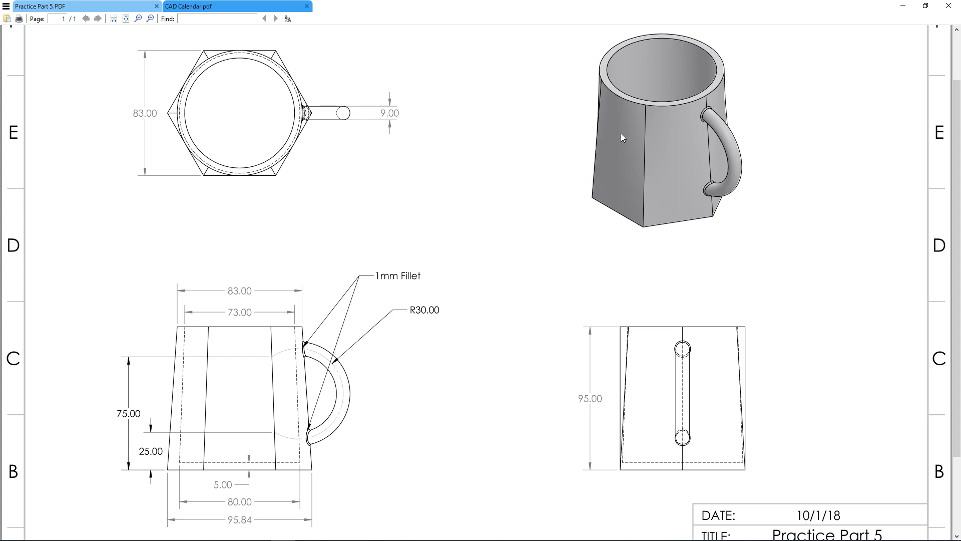
scroll(612, 159, "down", 1)
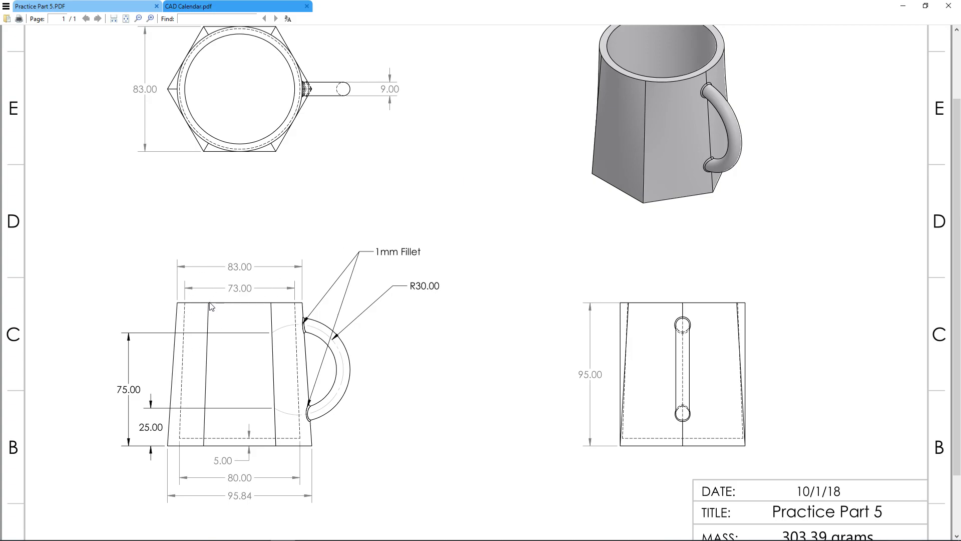
scroll(275, 100, "up", 1)
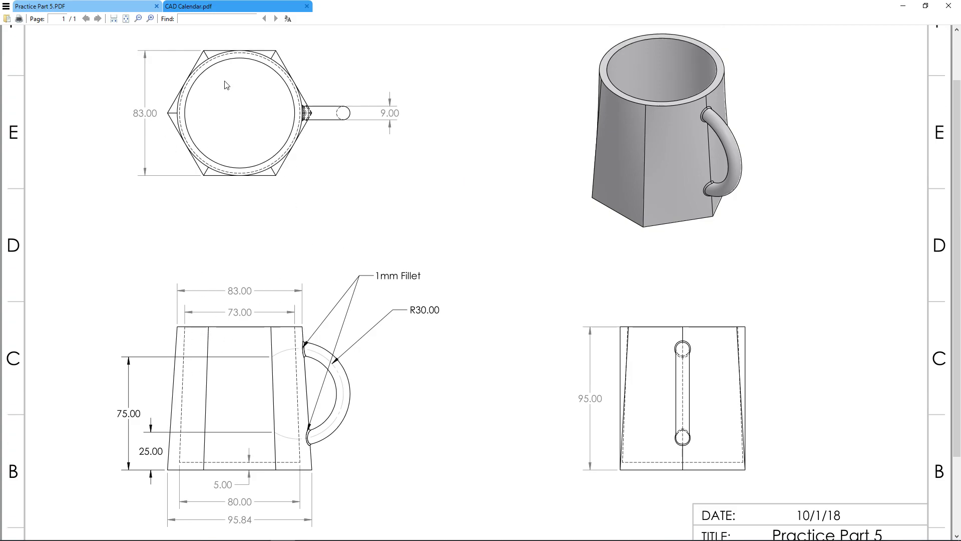
scroll(330, 130, "down", 2)
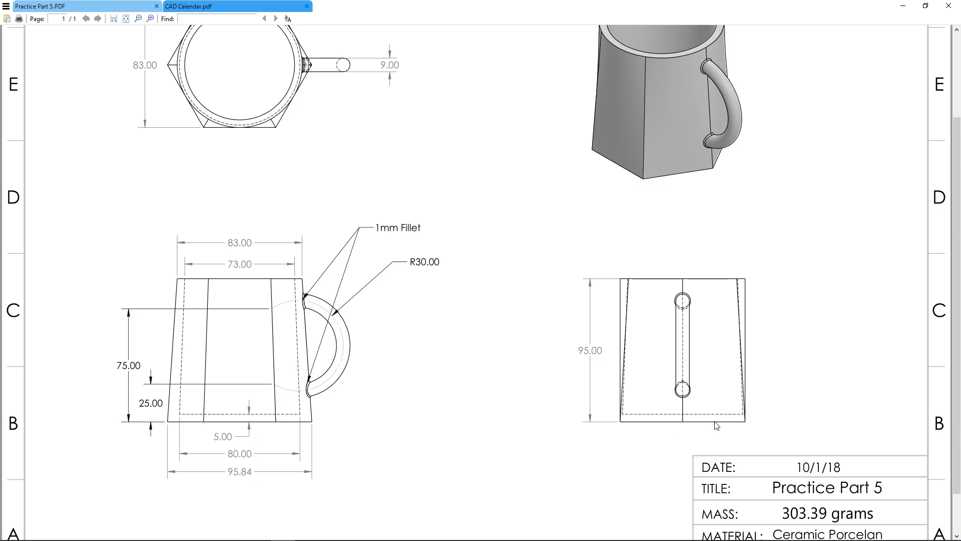
key("alt+Tab")
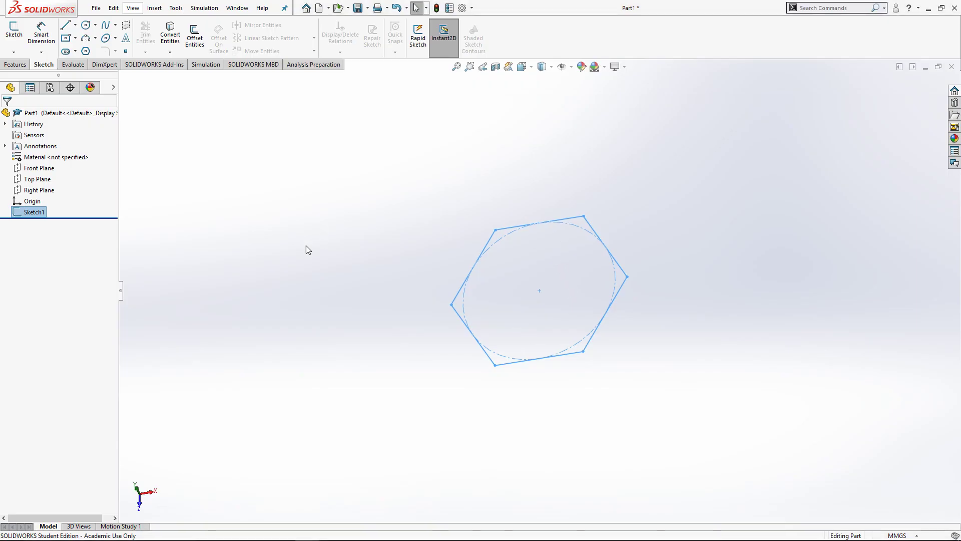
left_click(43, 179)
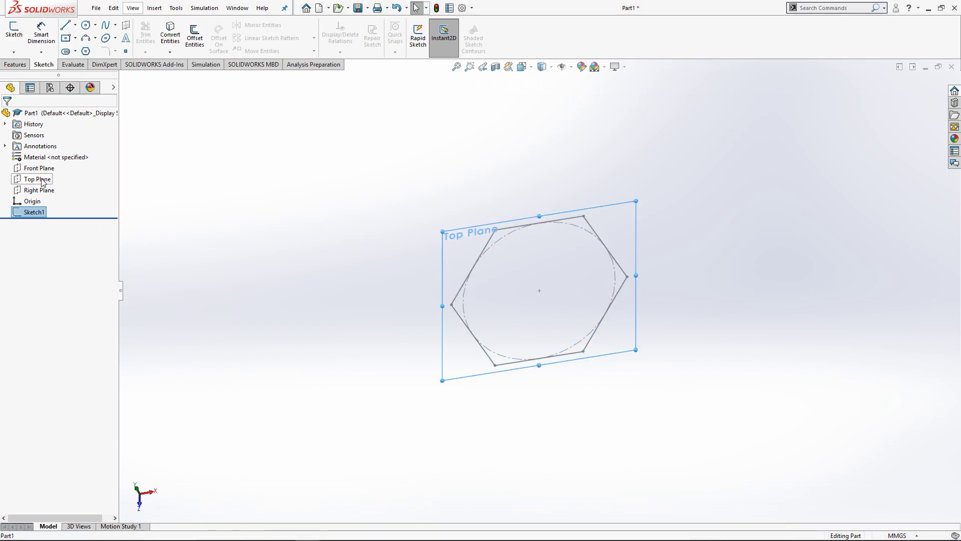
mouse_move(287, 276)
middle_mouse_down()
mouse_move(277, 240)
mouse_move(330, 157)
mouse_move(281, 165)
mouse_move(352, 234)
mouse_move(408, 250)
middle_mouse_up()
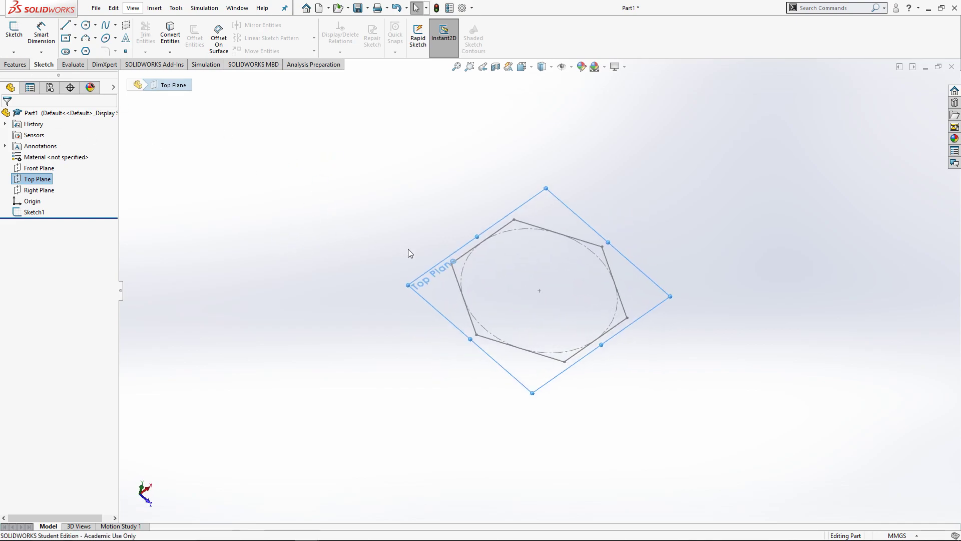
left_click(409, 251)
left_click(42, 179)
middle_click_drag(408, 302, 333, 380)
left_click(15, 64)
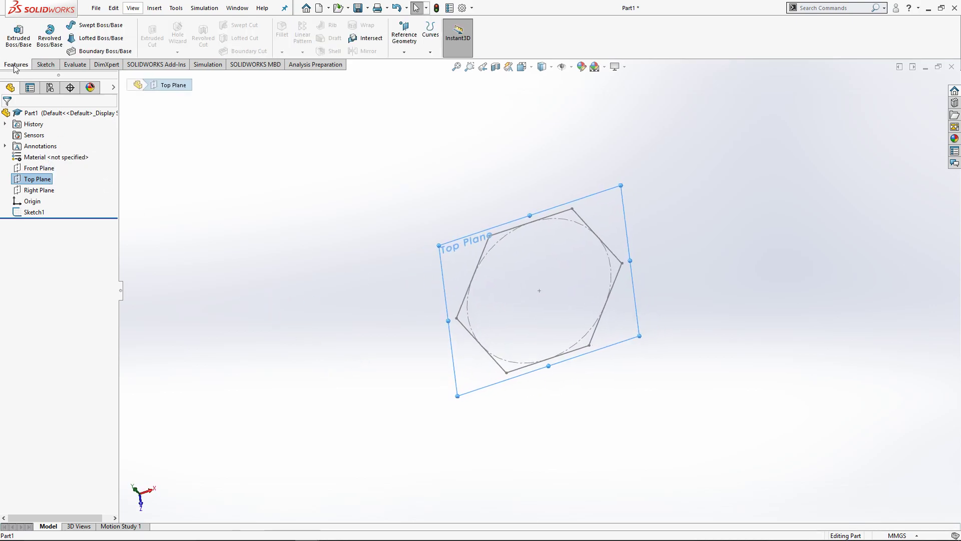
left_click(404, 53)
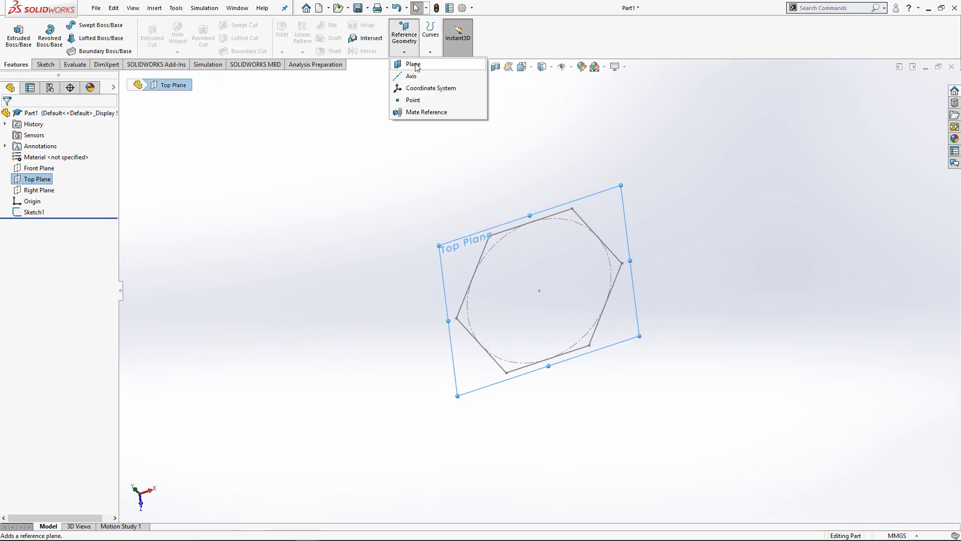
left_click(415, 68)
mouse_move(349, 354)
middle_mouse_down()
mouse_move(364, 223)
mouse_move(318, 211)
mouse_move(527, 249)
mouse_move(225, 253)
middle_mouse_up()
left_click(32, 242)
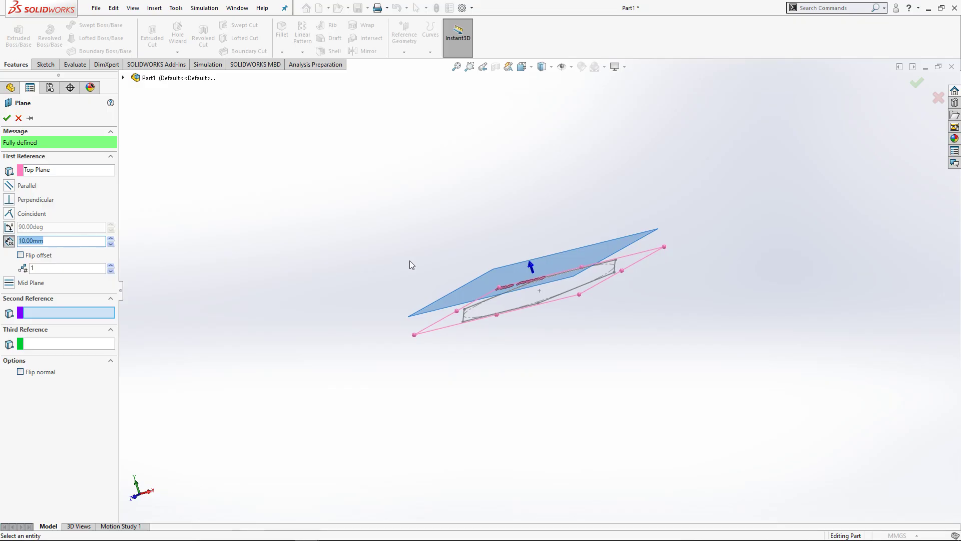
key("alt+Tab")
key("alt+Tab")
key("Escape")
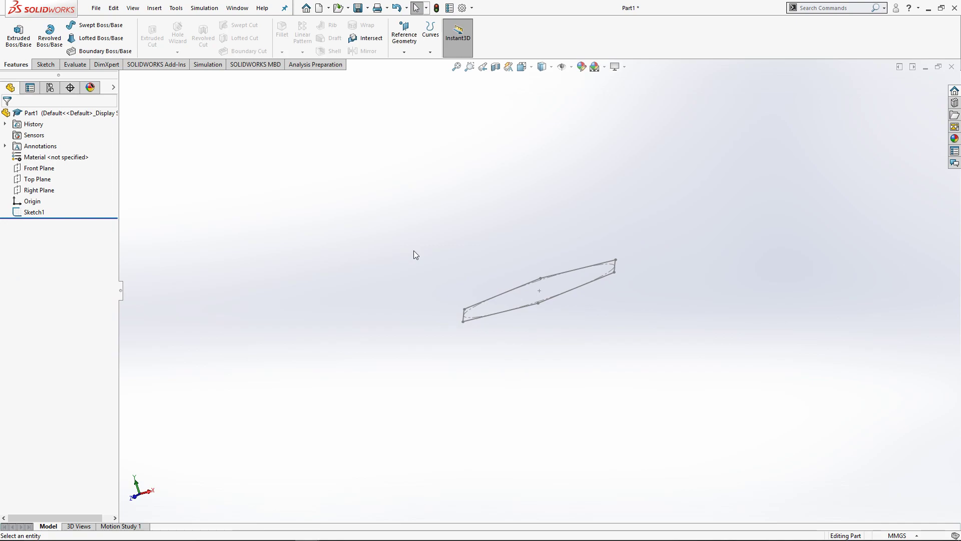
- Create a reference plane offset 95 mm above the Top Plane
left_click(38, 179)
mouse_move(305, 221)
middle_mouse_down()
mouse_move(340, 253)
mouse_move(335, 247)
middle_mouse_up()
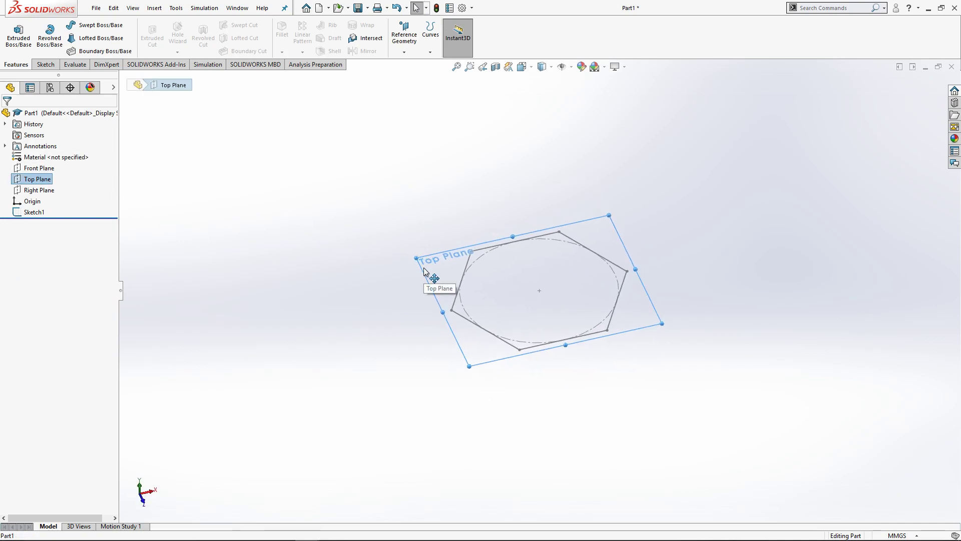
left_click_drag(423, 270, 445, 212, "ctrl")
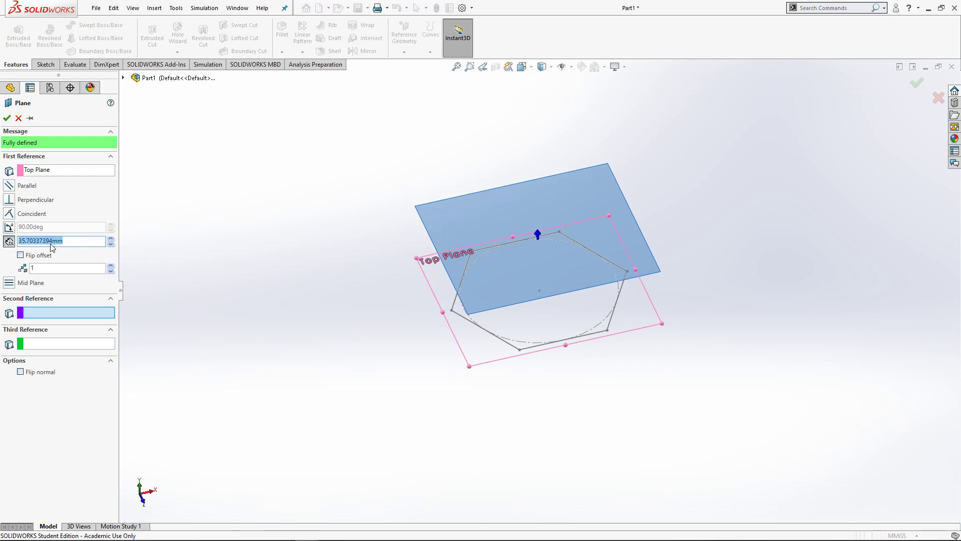
type("9")
key("Return")
middle_click_drag(331, 285, 318, 206)
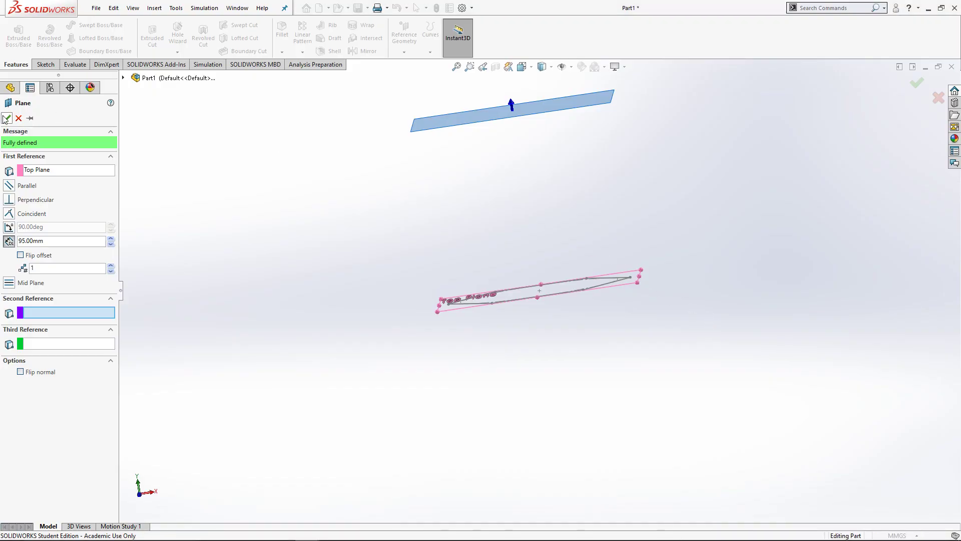
left_click(6, 118)
- Check the rim in the PDF drawing and sketch a circle about 85 mm in diameter, centred on the origin, on the offset plane
middle_click_drag(431, 167, 423, 230)
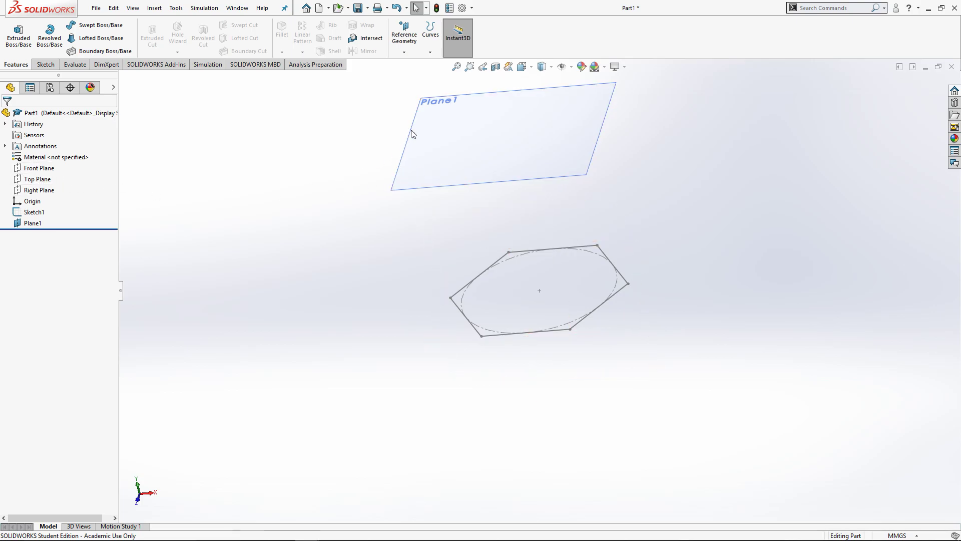
key("alt+Tab")
scroll(350, 185, "up", 3)
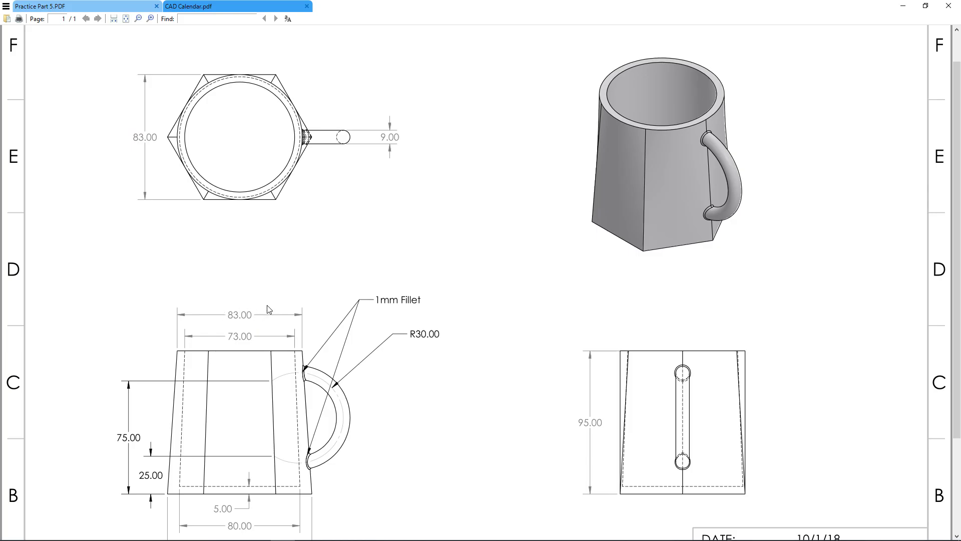
key("alt+Tab")
left_click(476, 135)
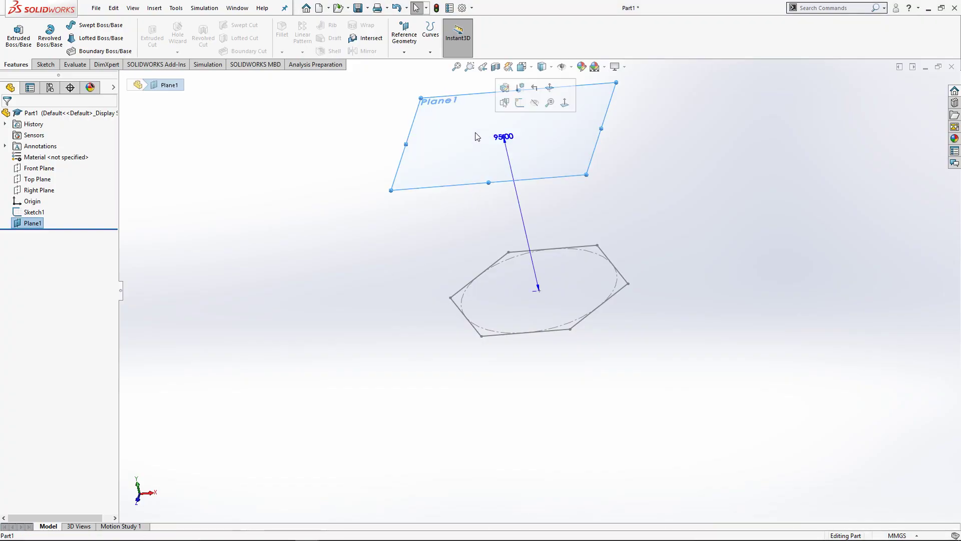
left_click(44, 65)
left_click(14, 33)
key("space")
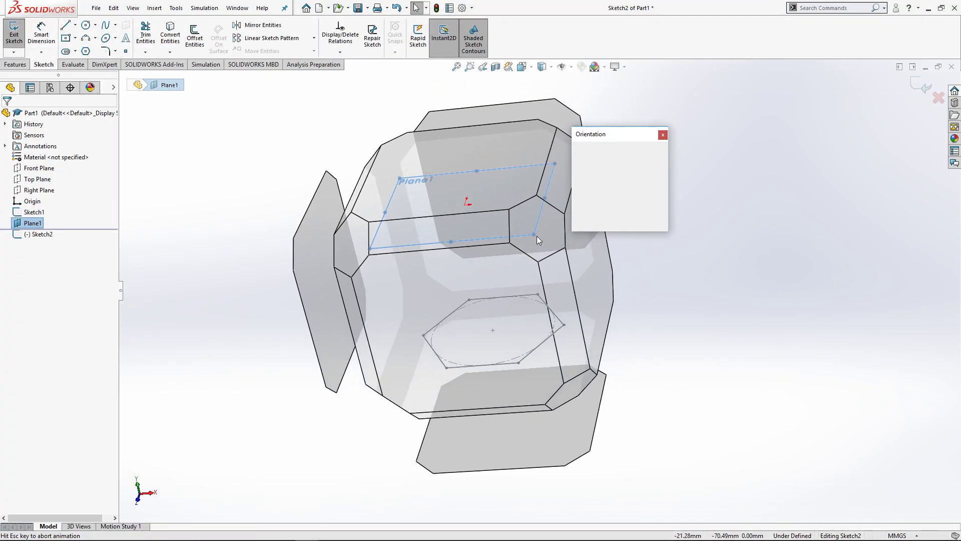
left_click(660, 195)
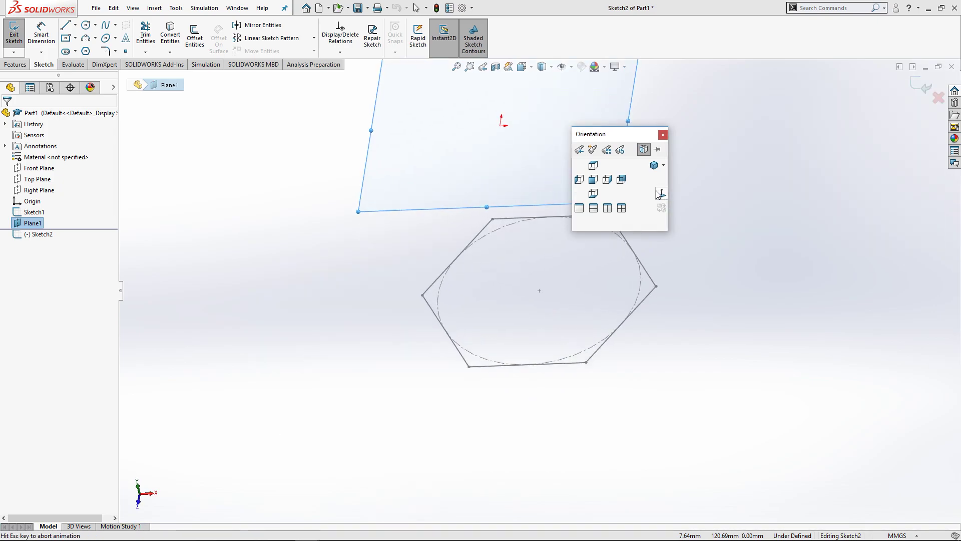
left_click(86, 26)
left_click(540, 291)
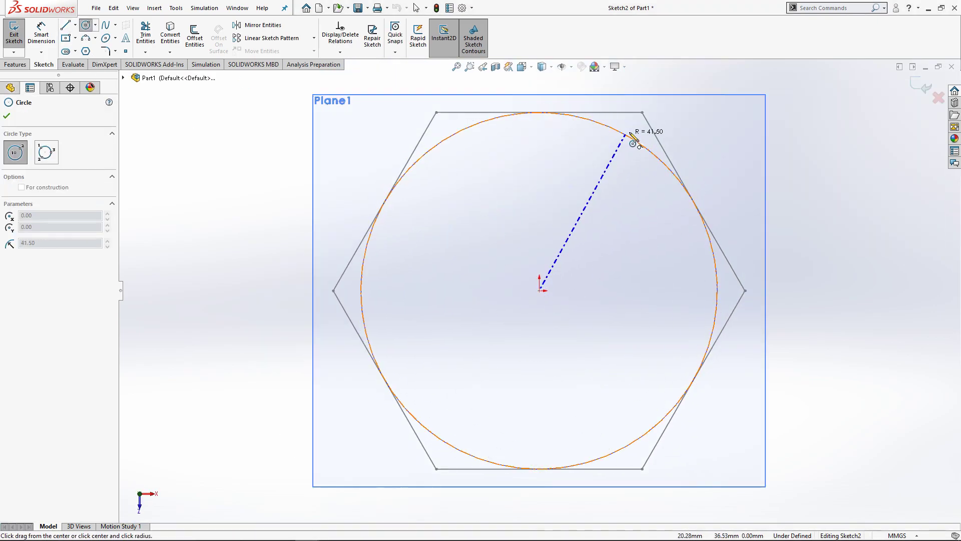
left_click(633, 133)
key("Escape")
- Dimension the rim circle's diameter as 83 mm and exit the sketch
left_click(42, 28)
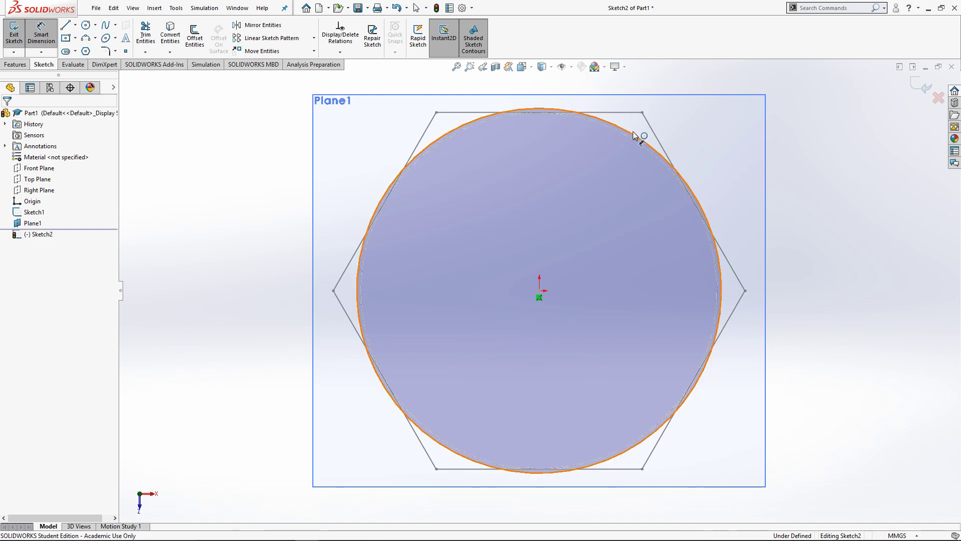
left_click(637, 137)
left_click(863, 157)
type("83")
key("Return")
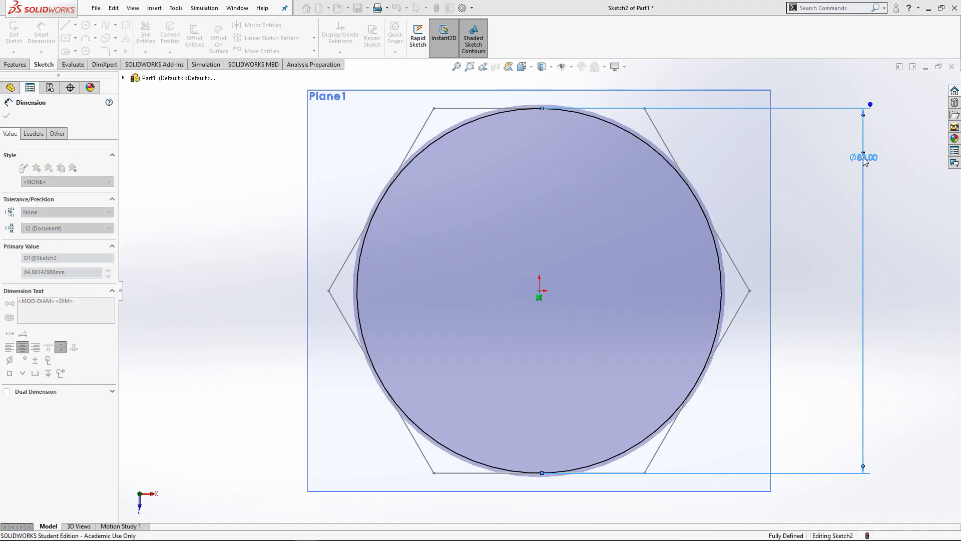
left_click(14, 34)
mouse_move(584, 317)
middle_mouse_down()
mouse_move(575, 330)
mouse_move(581, 154)
middle_mouse_up()
left_click(320, 231)
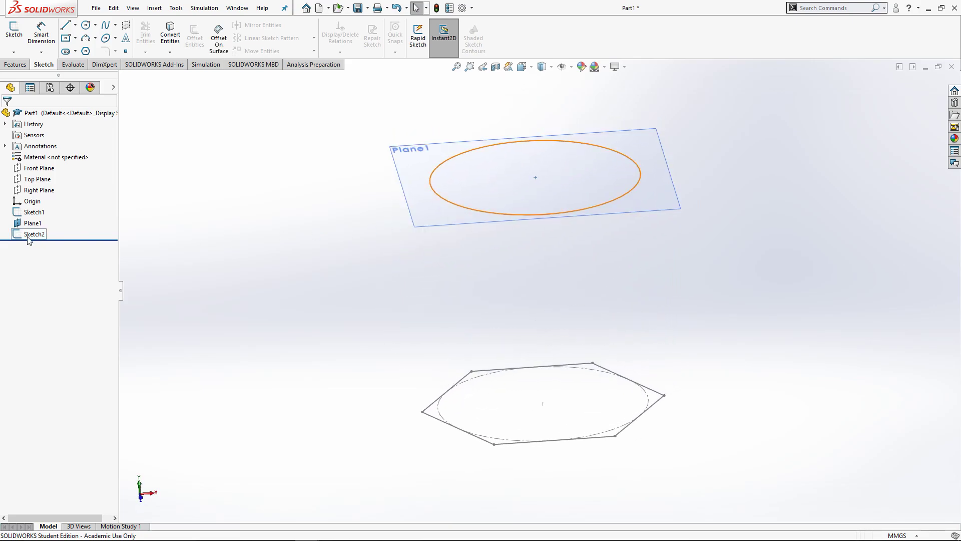
- Create a lofted boss between the rim circle and the hexagonal base sketch
left_click(19, 65)
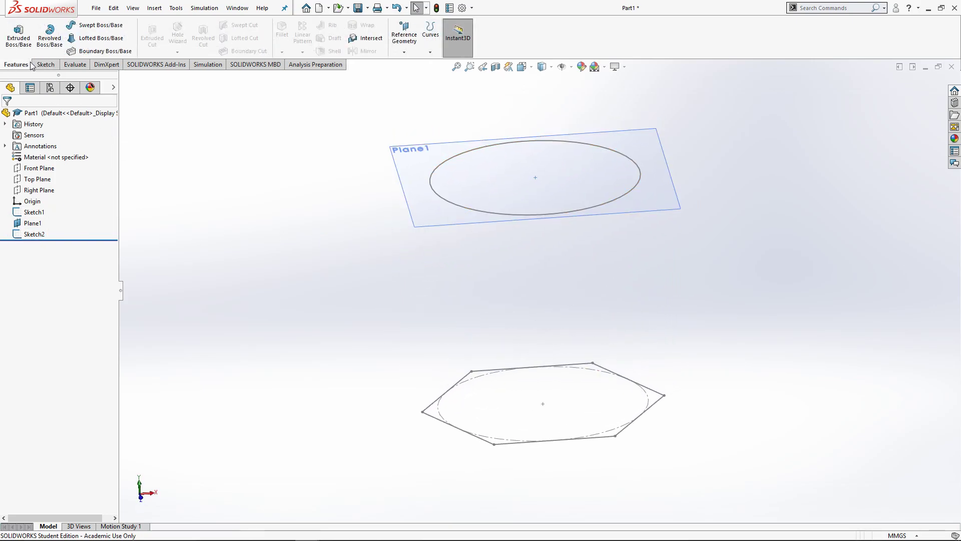
left_click(102, 39)
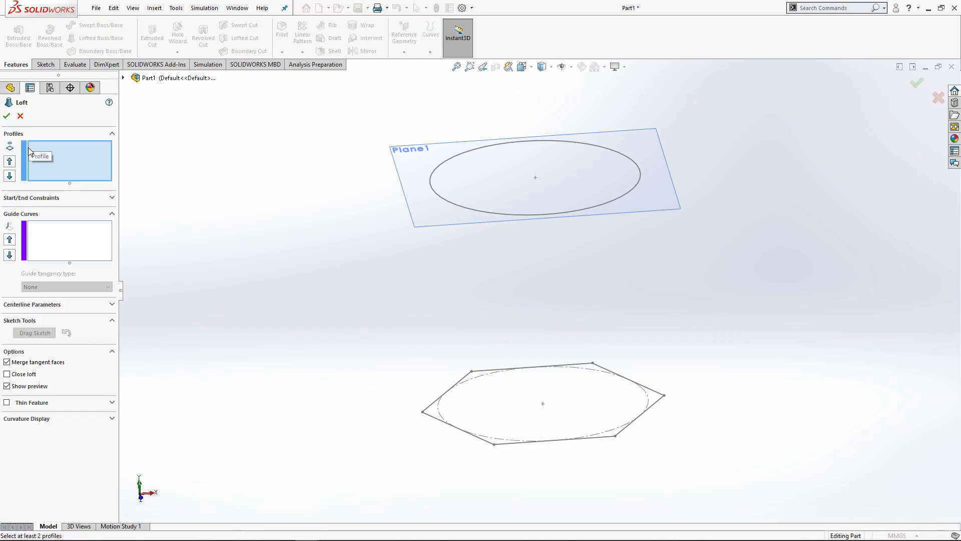
left_click(458, 206)
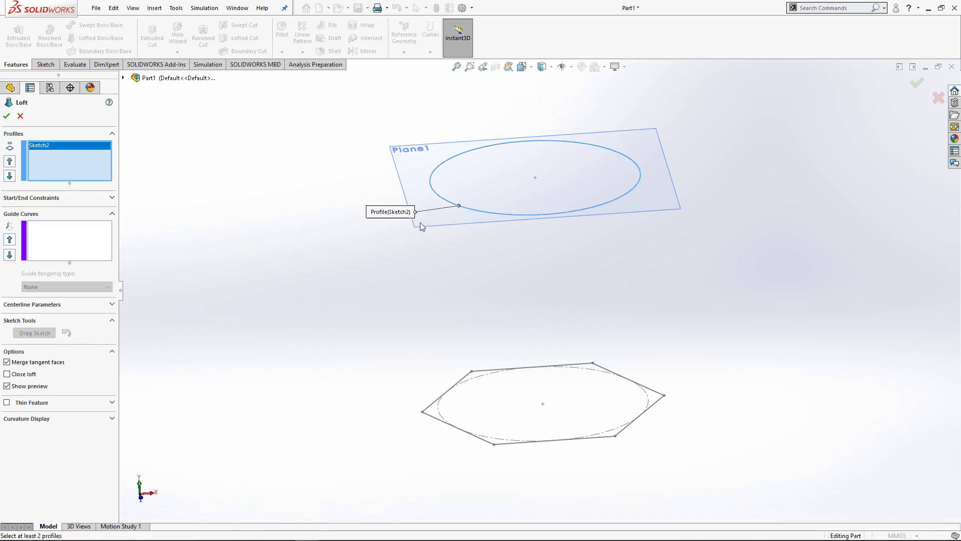
left_click(440, 423)
mouse_move(389, 435)
middle_mouse_down()
mouse_move(498, 462)
mouse_move(417, 420)
mouse_move(427, 394)
mouse_move(412, 417)
middle_mouse_up()
middle_click_drag(494, 232, 435, 401)
mouse_move(211, 255)
middle_mouse_down()
mouse_move(344, 272)
mouse_move(311, 266)
mouse_move(378, 315)
mouse_move(236, 233)
mouse_move(370, 263)
middle_mouse_up()
left_click(6, 116)
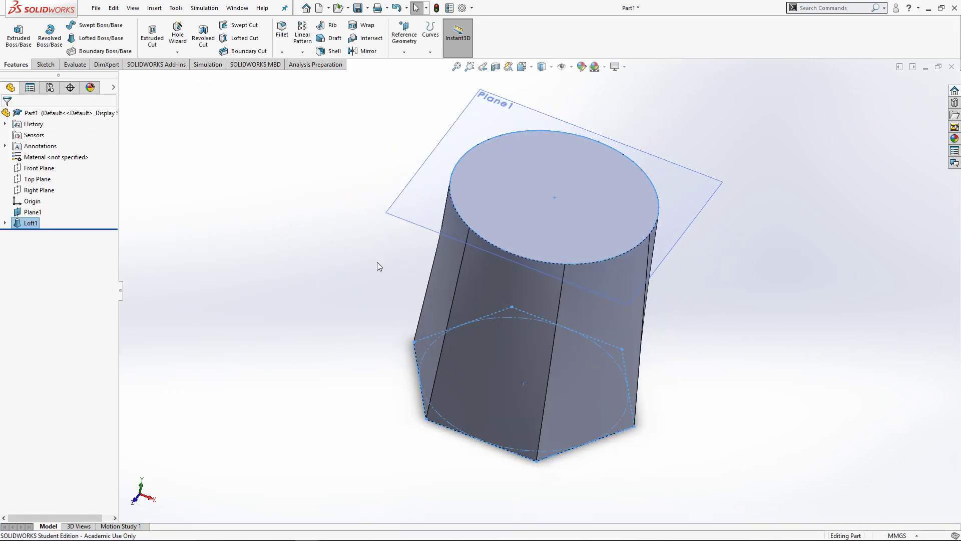
- Examine the handle's shape and dimensions in the PDF drawing and compare them with the lofted body in front view
mouse_move(512, 203)
middle_mouse_down()
mouse_move(465, 296)
mouse_move(426, 175)
mouse_move(320, 232)
mouse_move(460, 285)
middle_mouse_up()
key("alt+Tab")
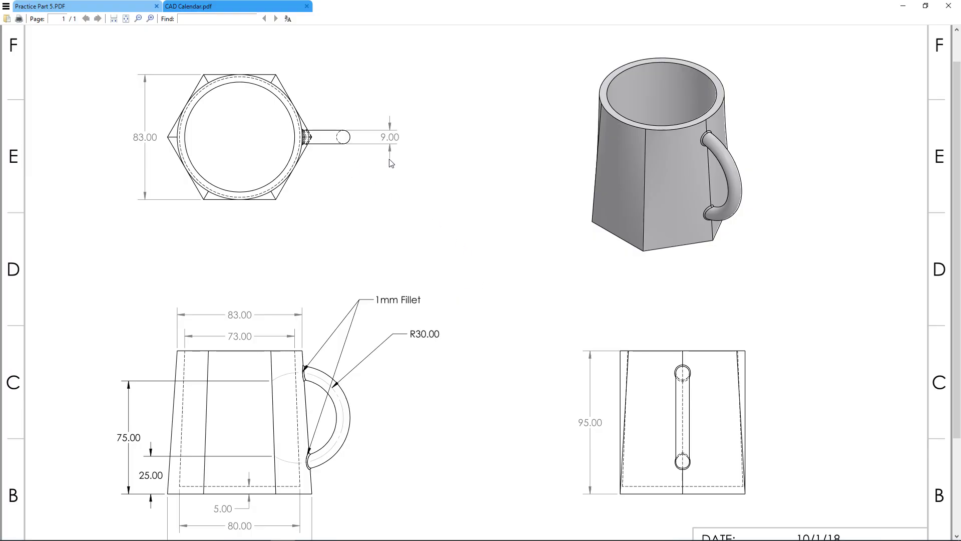
scroll(268, 231, "down", 1)
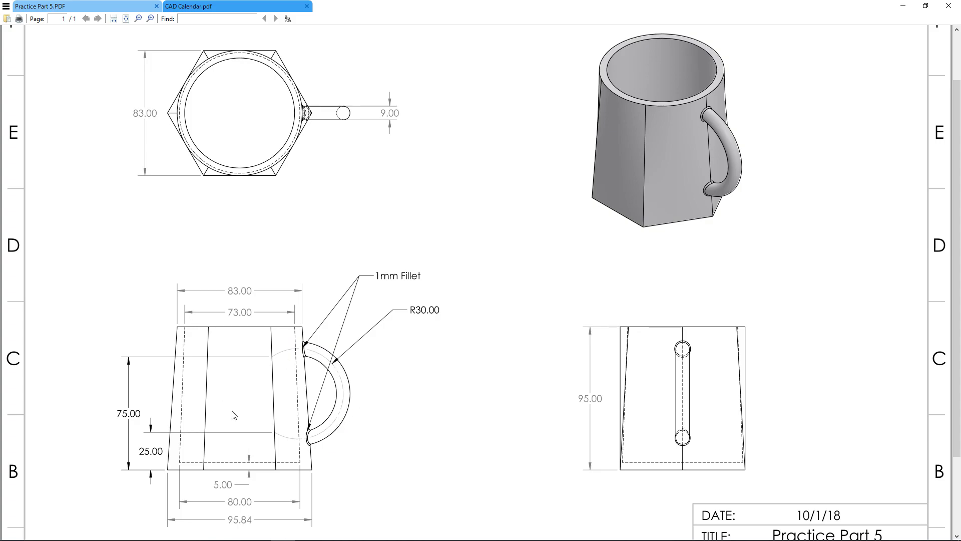
key("alt+Tab")
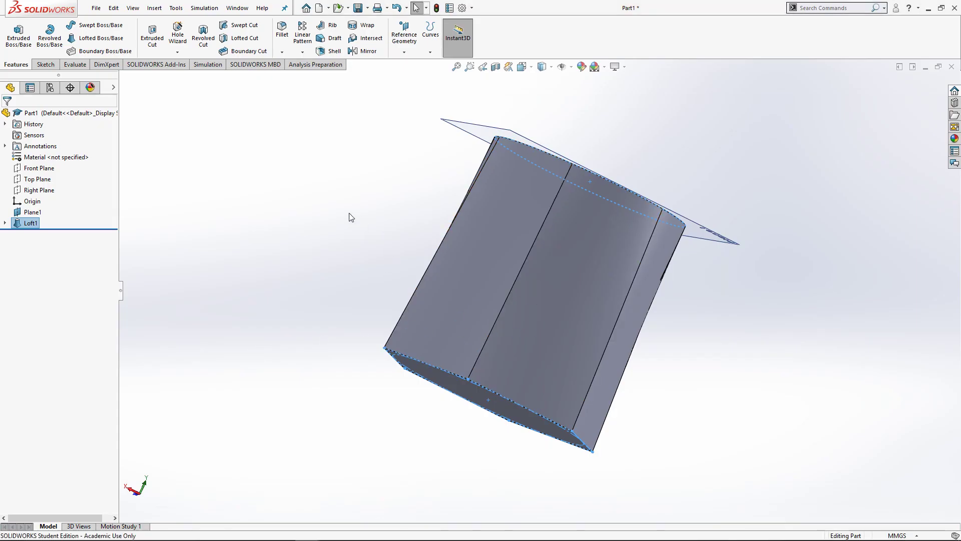
key("space")
left_click(594, 182)
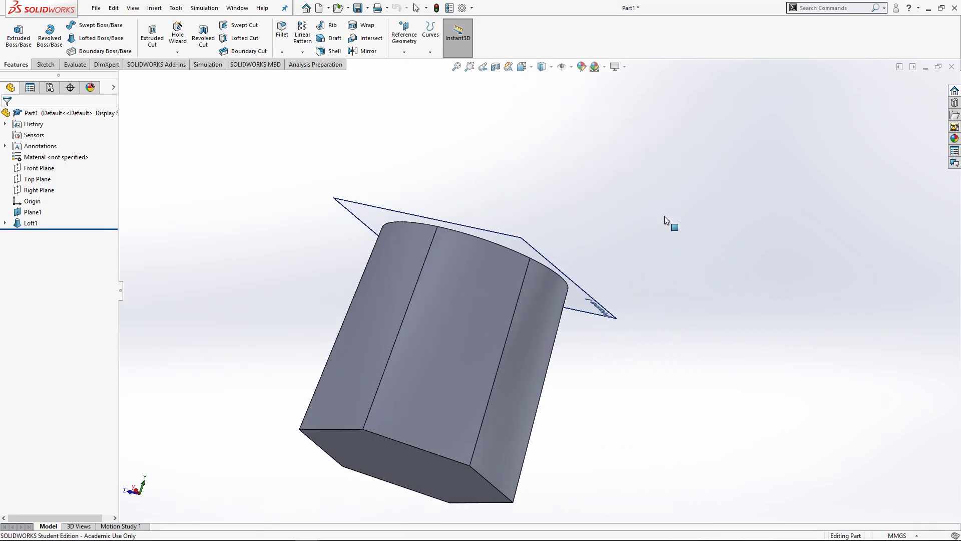
key("alt+Tab")
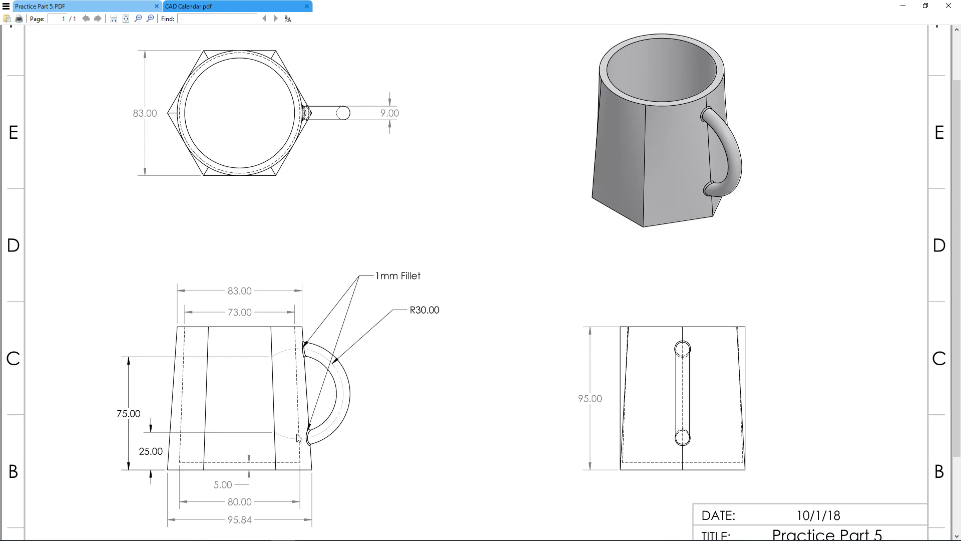
key("alt+Tab")
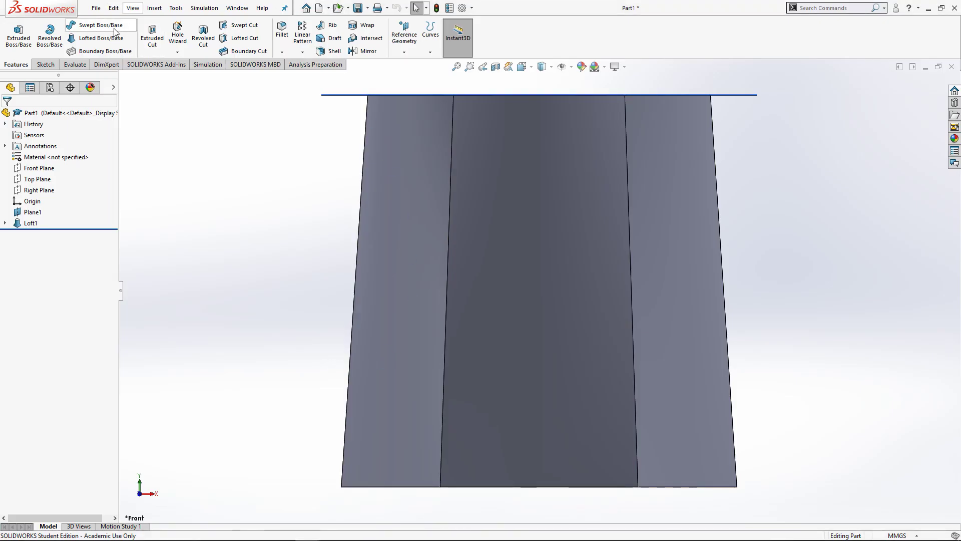
key("alt+Tab")
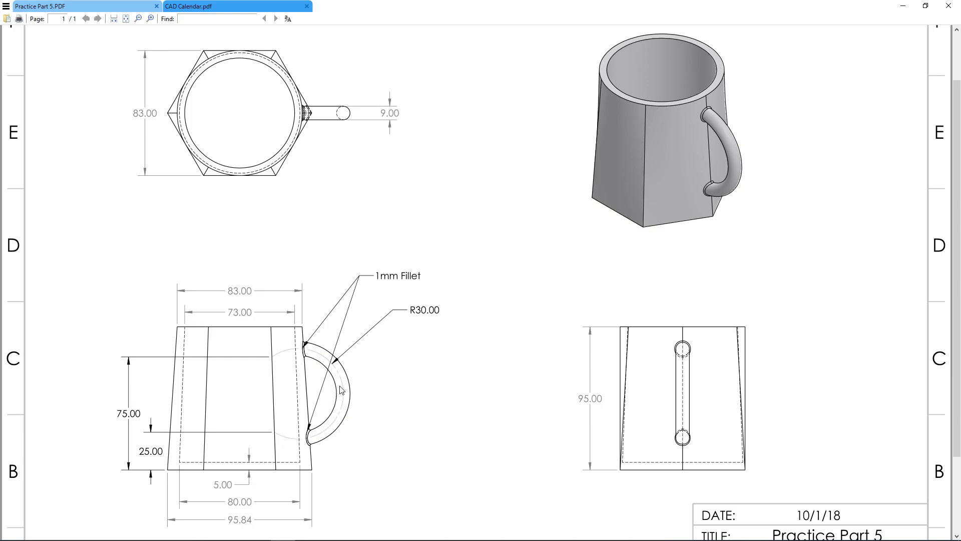
key("alt+Tab")
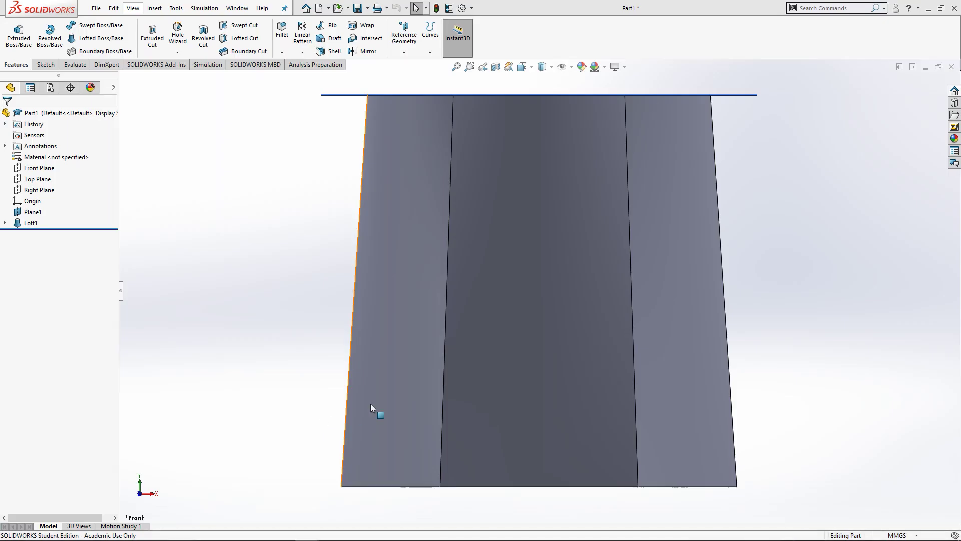
- Sketch a three-point arc of about 32 mm radius on the Front Plane for the handle, its ends on the body's slanted inner edge
left_click(43, 64)
left_click(39, 168)
mouse_move(257, 167)
middle_mouse_down()
mouse_move(236, 255)
mouse_move(247, 279)
middle_mouse_up()
left_click(14, 31)
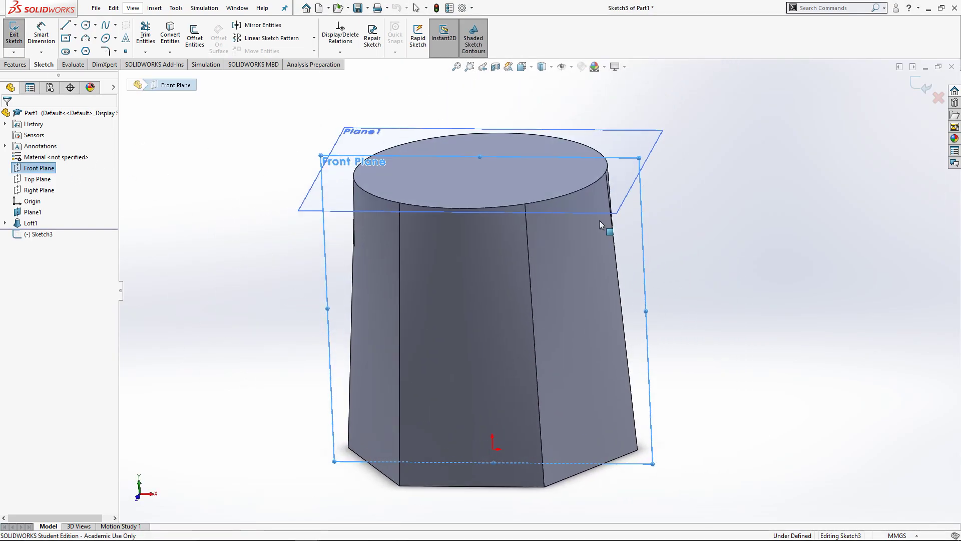
left_click(86, 38)
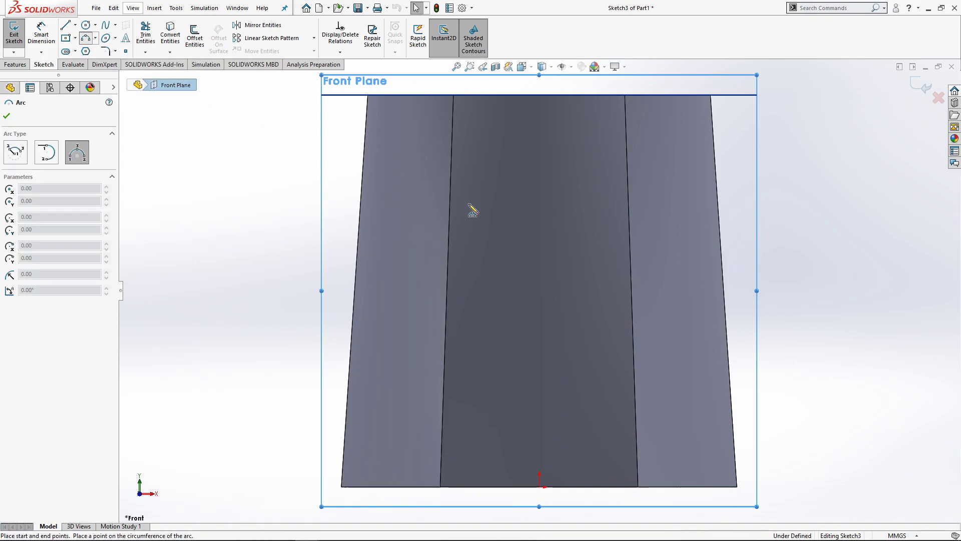
key("alt+Tab")
key("alt+Tab")
left_click(628, 191)
left_click(632, 290)
left_click(643, 420)
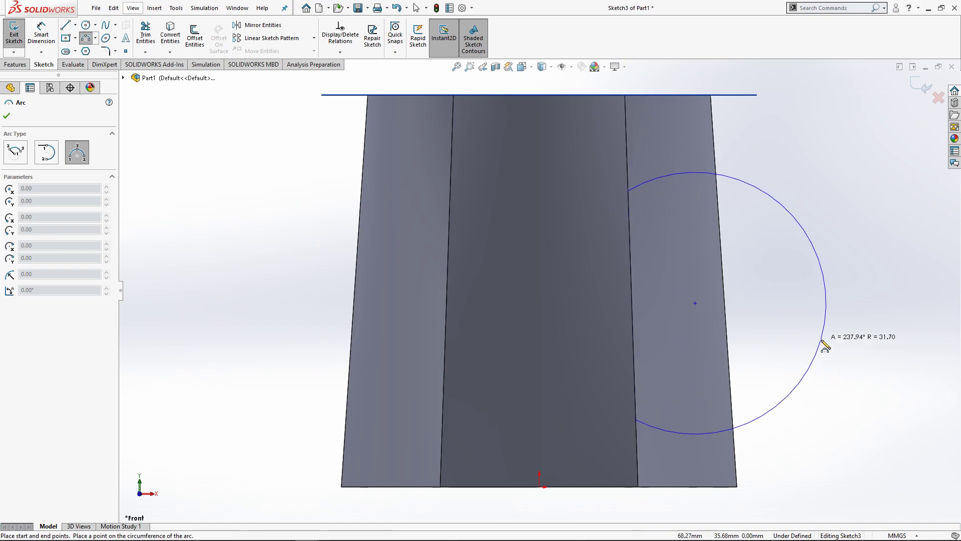
left_click(823, 335)
key("Escape")
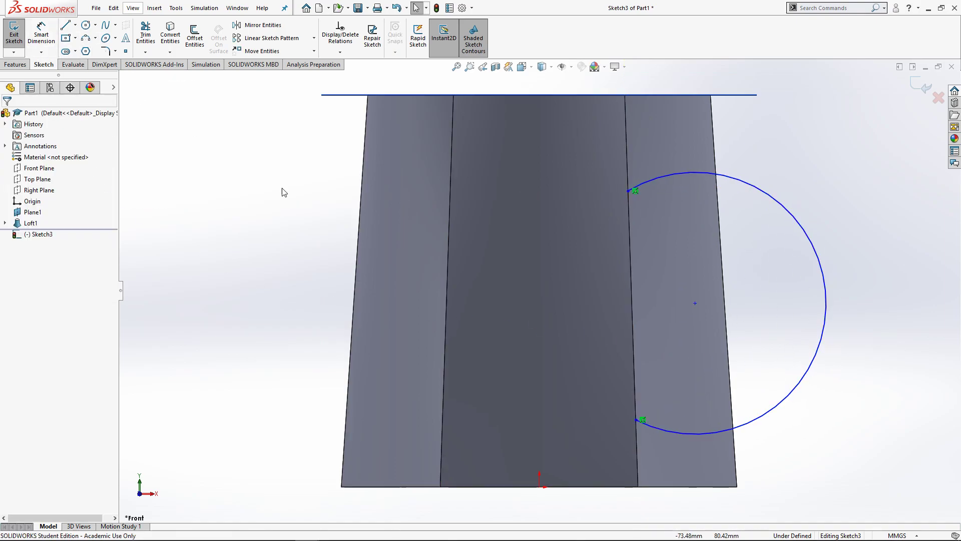
- Dimension the handle arc's lower endpoint 25 mm vertically above the origin, following the PDF drawing
key("alt+Tab")
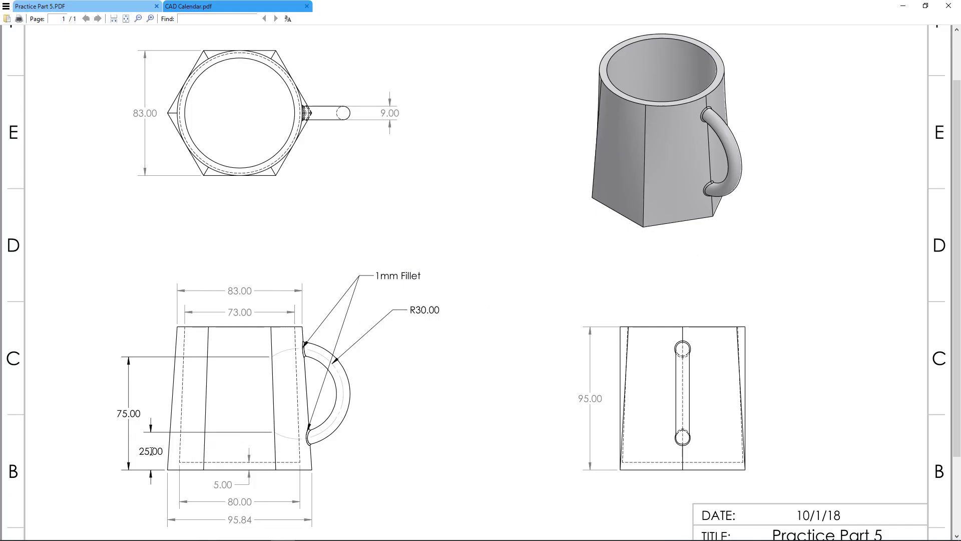
key("alt+Tab")
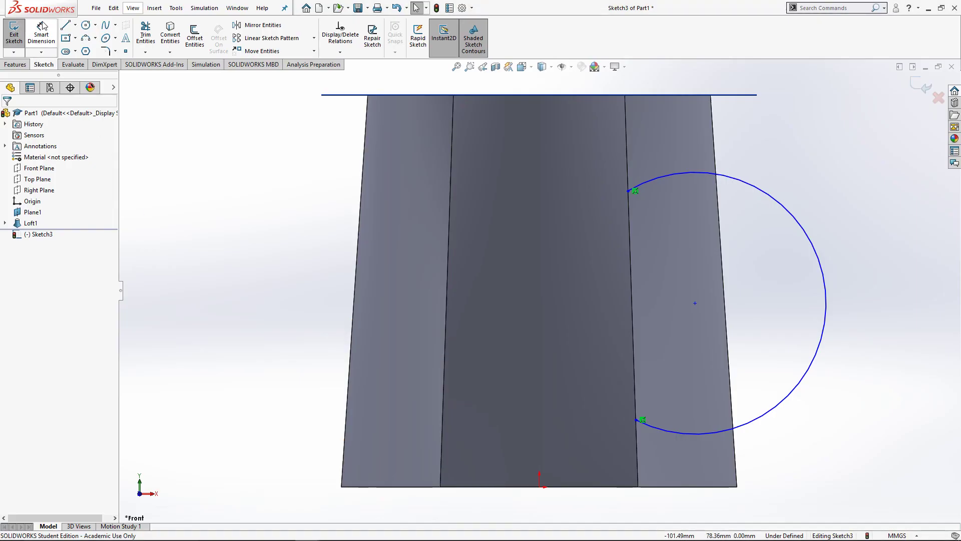
left_click(539, 487)
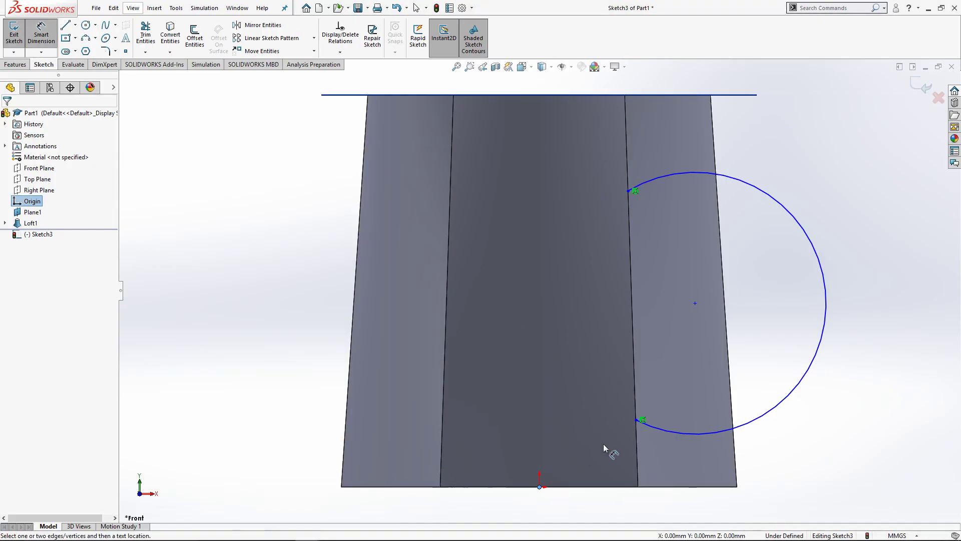
left_click(636, 420)
left_click(267, 437)
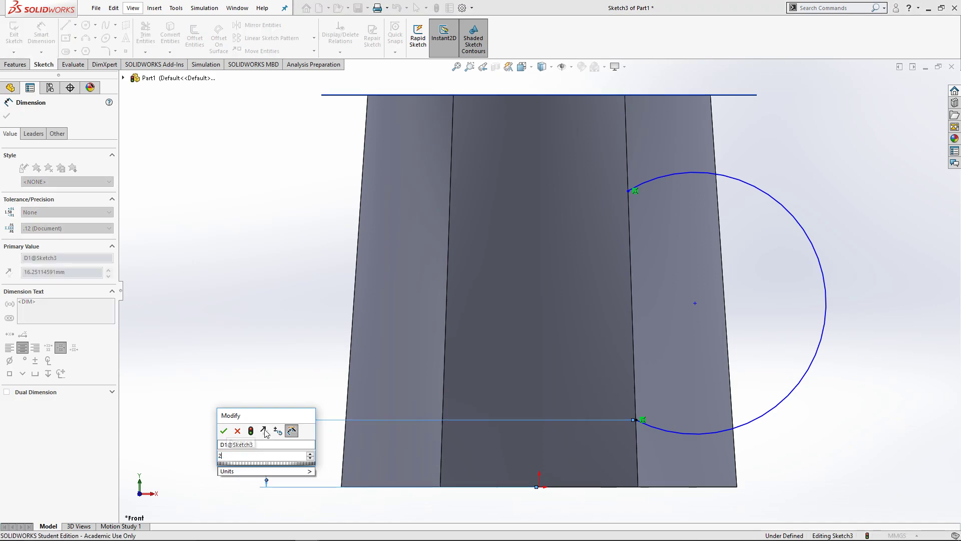
type("25")
key("Return")
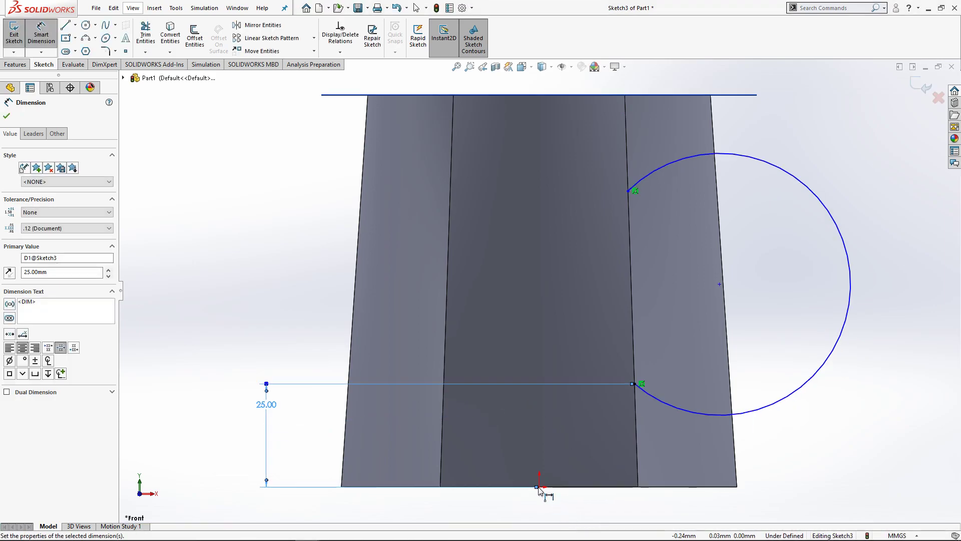
key("Escape")
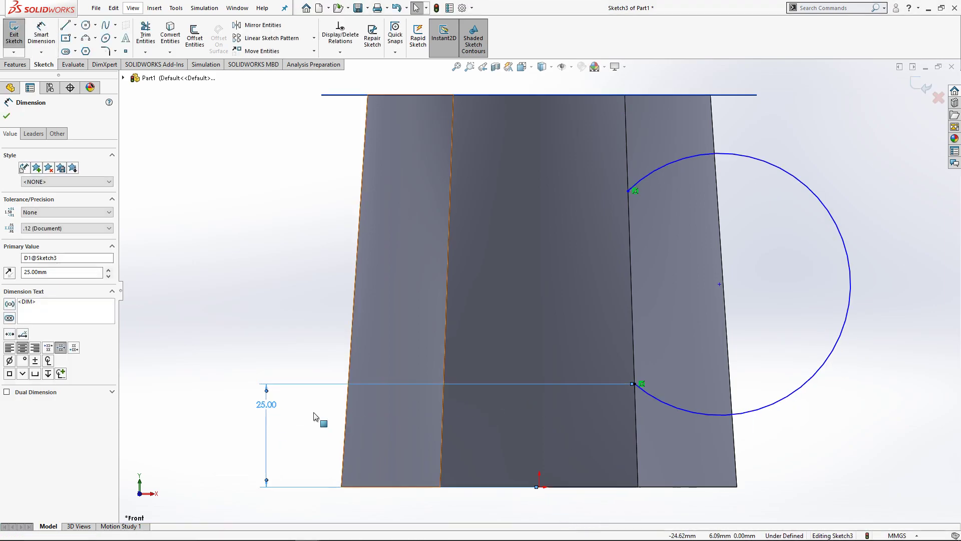
key("Escape")
- Dimension the handle arc's upper endpoint 75 mm vertically above the origin
left_click(35, 38)
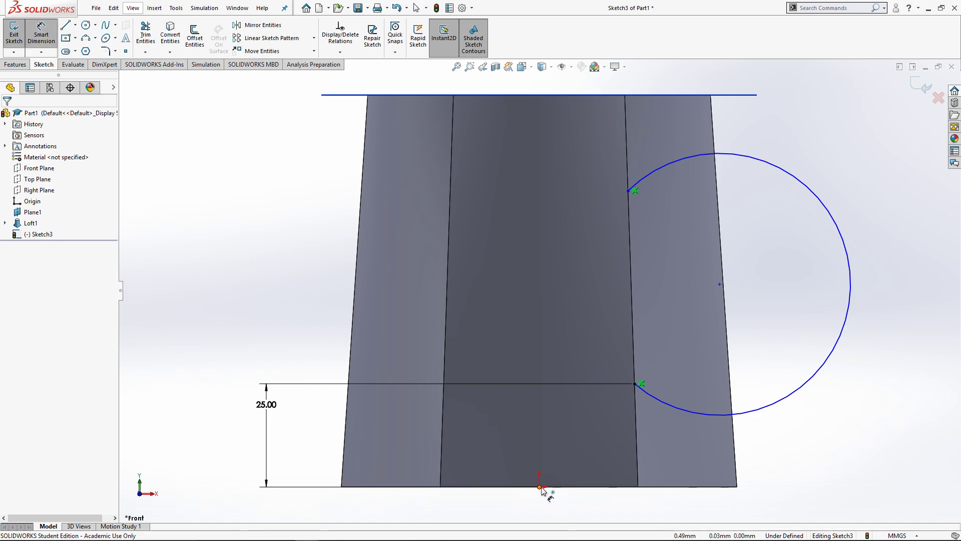
left_click(539, 486)
left_click(628, 191)
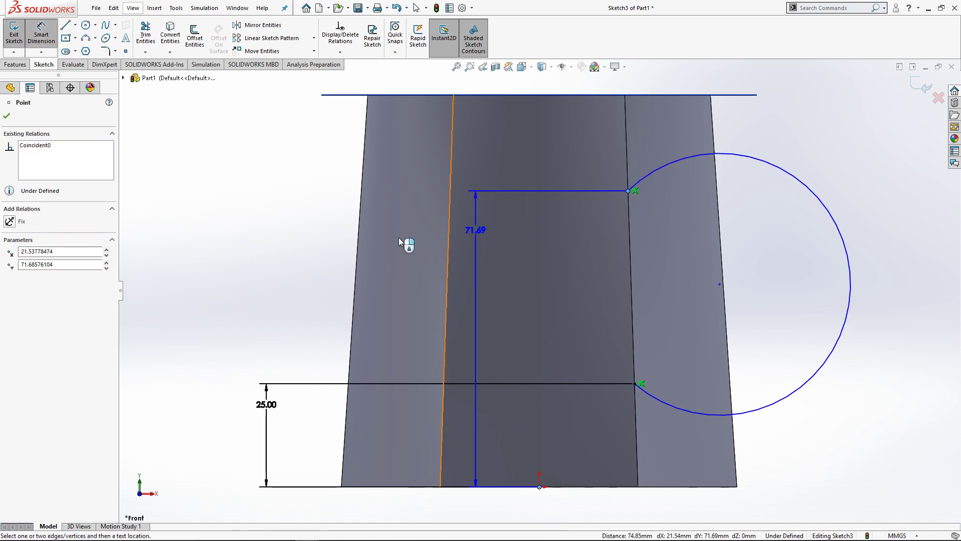
left_click(297, 265)
type("75")
key("Return")
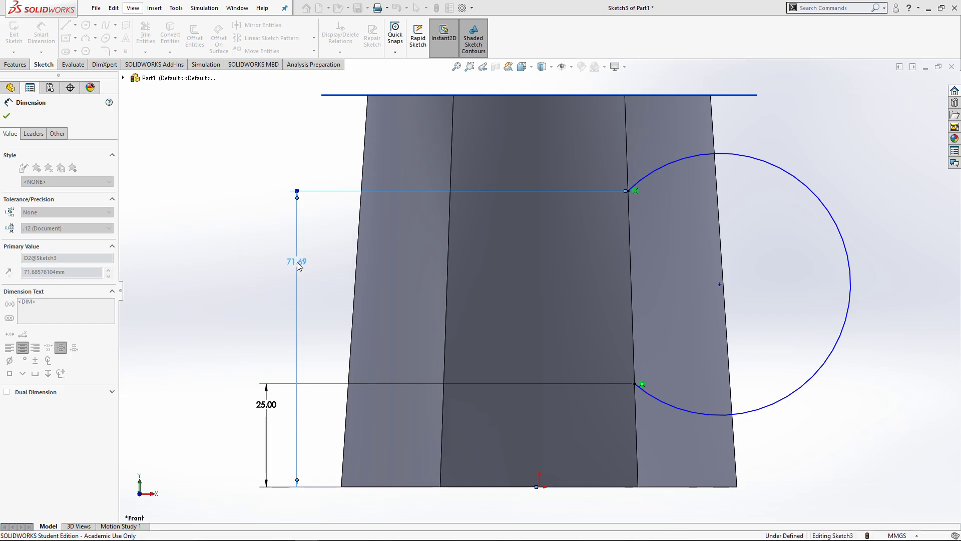
- Dimension the handle arc's radius as 30 mm according to the PDF drawing and exit the sketch
key("alt+Tab")
key("alt+Tab")
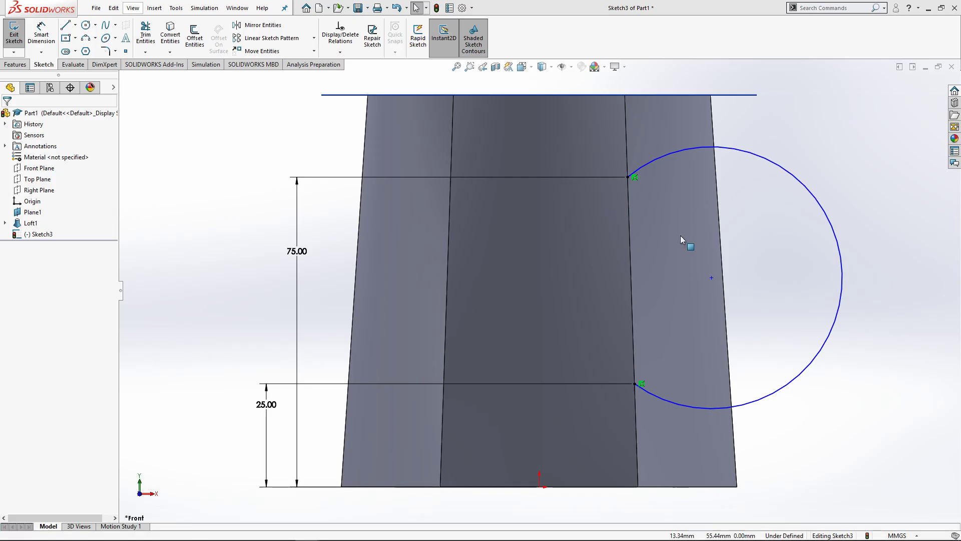
left_click(31, 30)
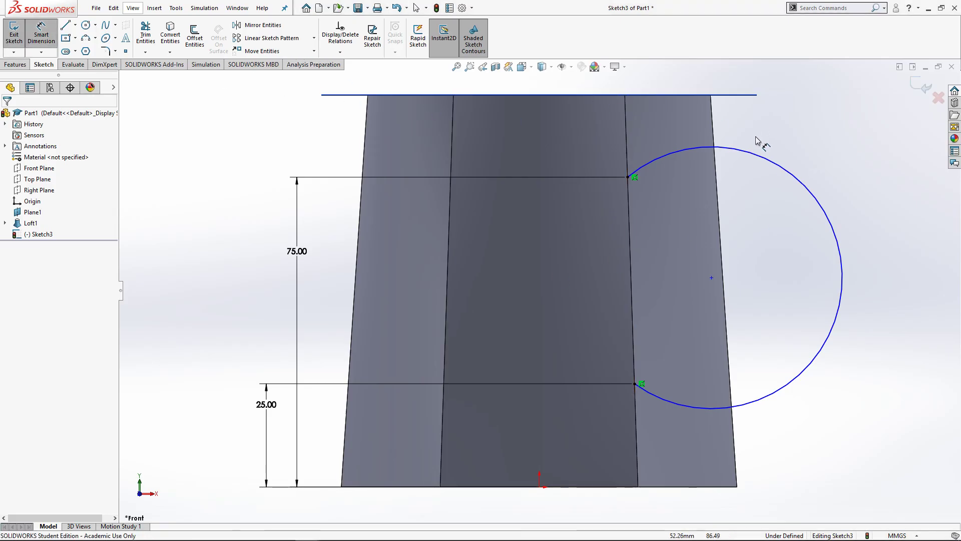
left_click(775, 159)
left_click(870, 166)
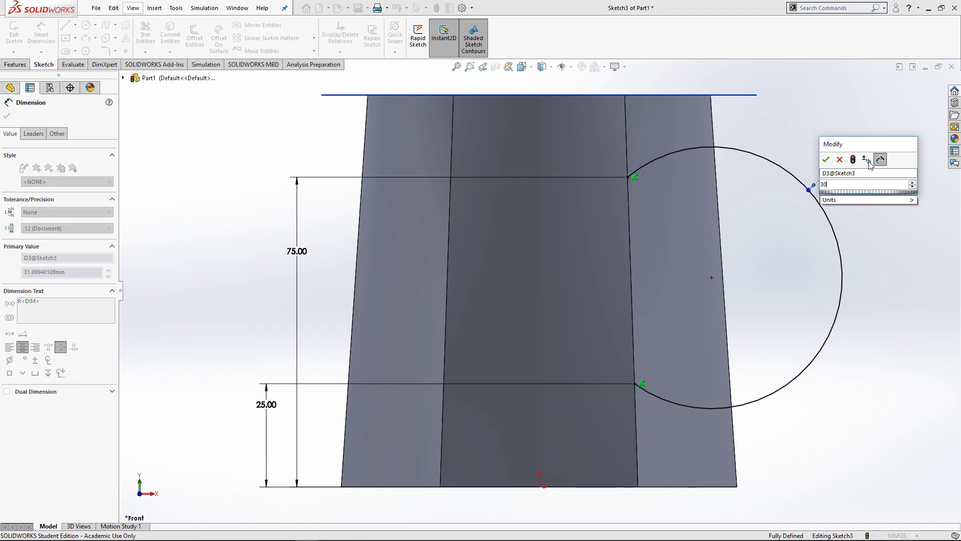
type("30")
key("Return")
key("Escape")
middle_click_drag(779, 230, 767, 255)
middle_click_drag(636, 342, 680, 394)
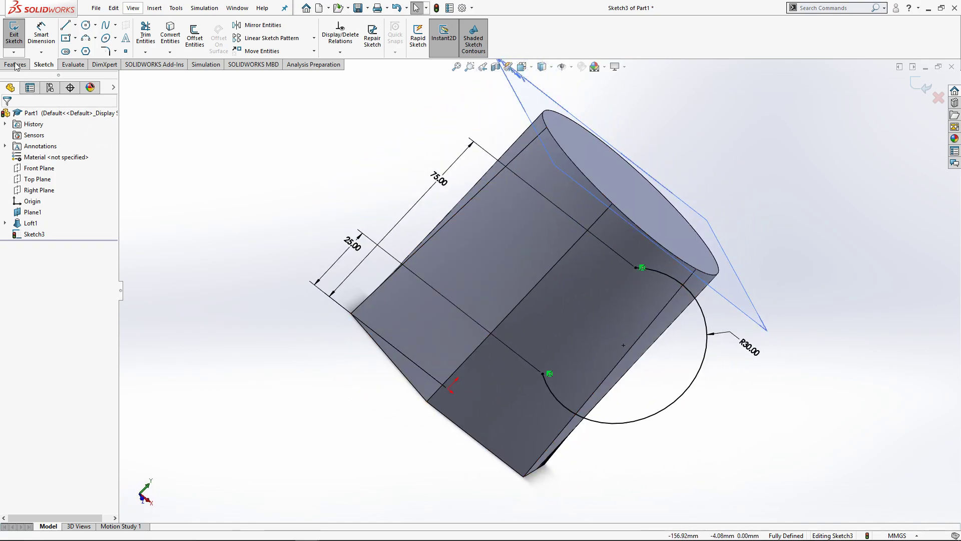
left_click(14, 31)
- Create a swept boss along the handle arc using a circular profile with a 9 mm diameter
left_click(26, 64)
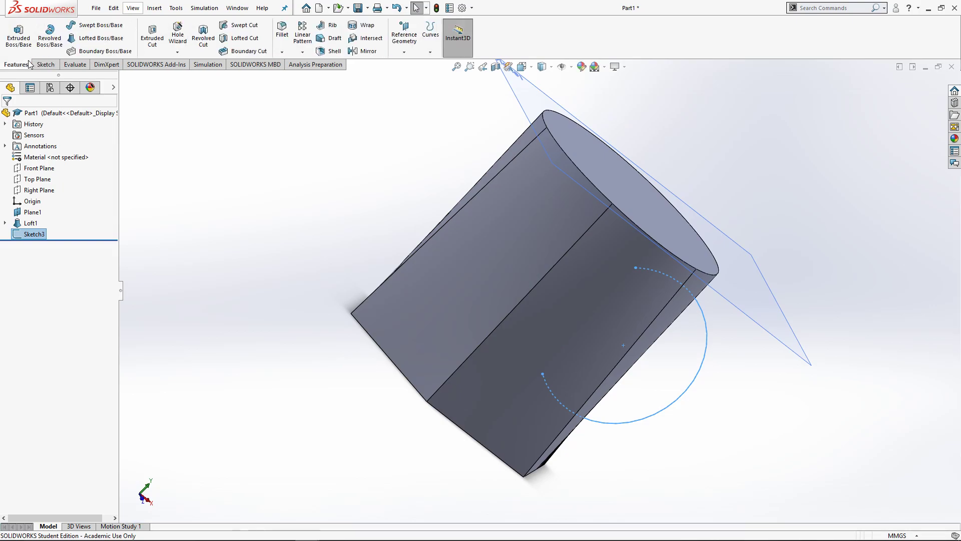
left_click(97, 25)
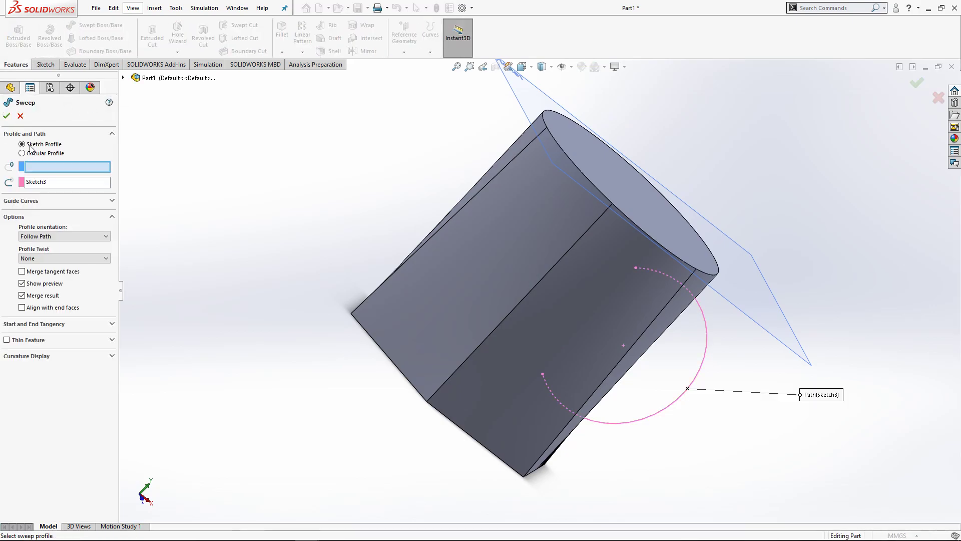
middle_click_drag(225, 195, 183, 129)
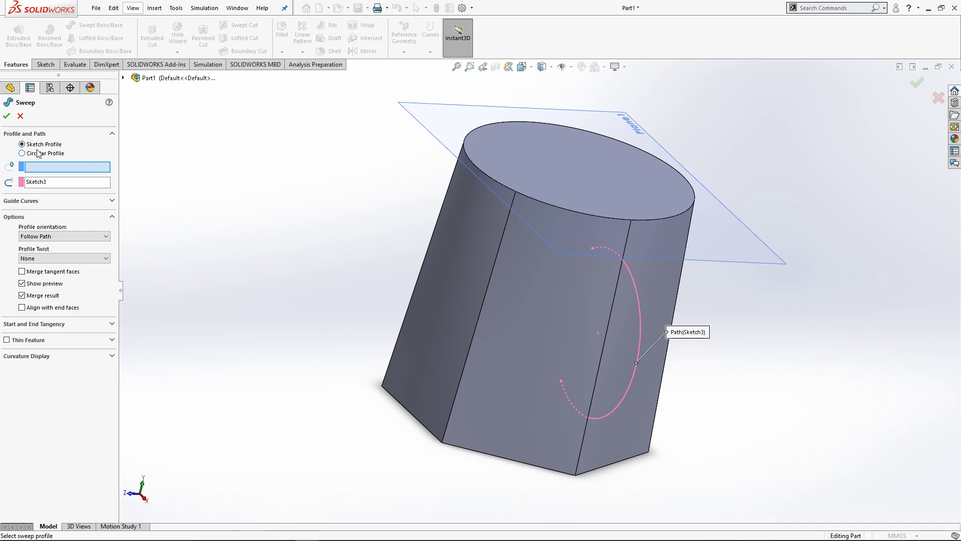
key("alt+Tab")
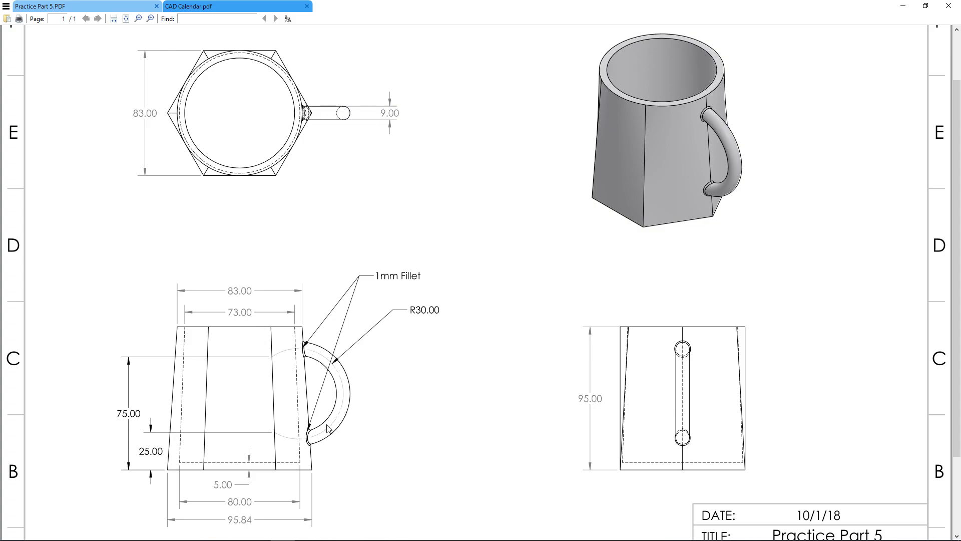
key("alt+Tab")
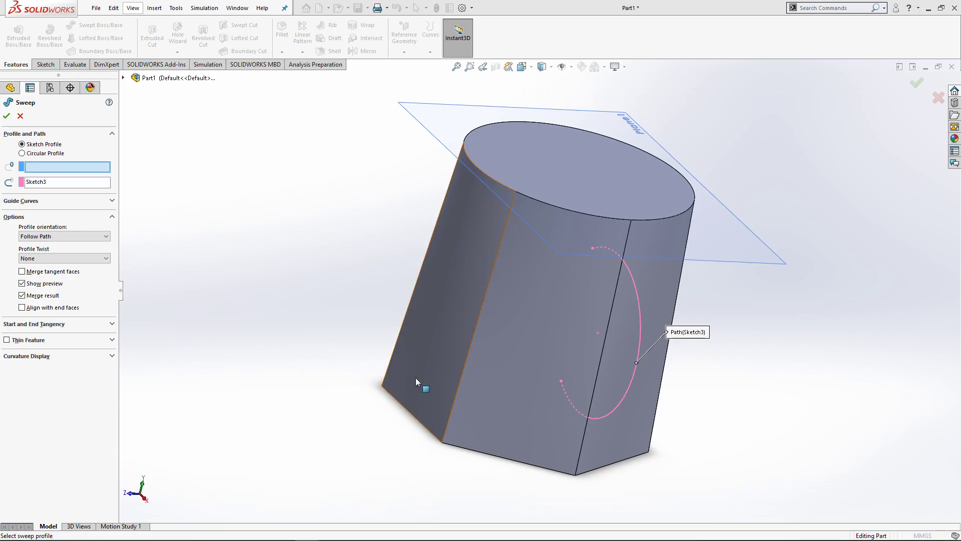
left_click(31, 153)
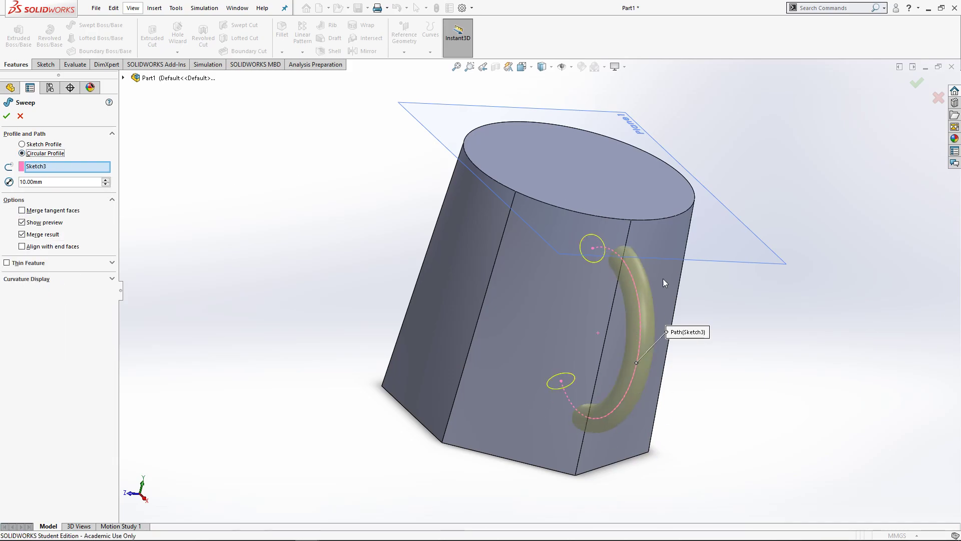
left_click(105, 185)
type("9")
key("Return")
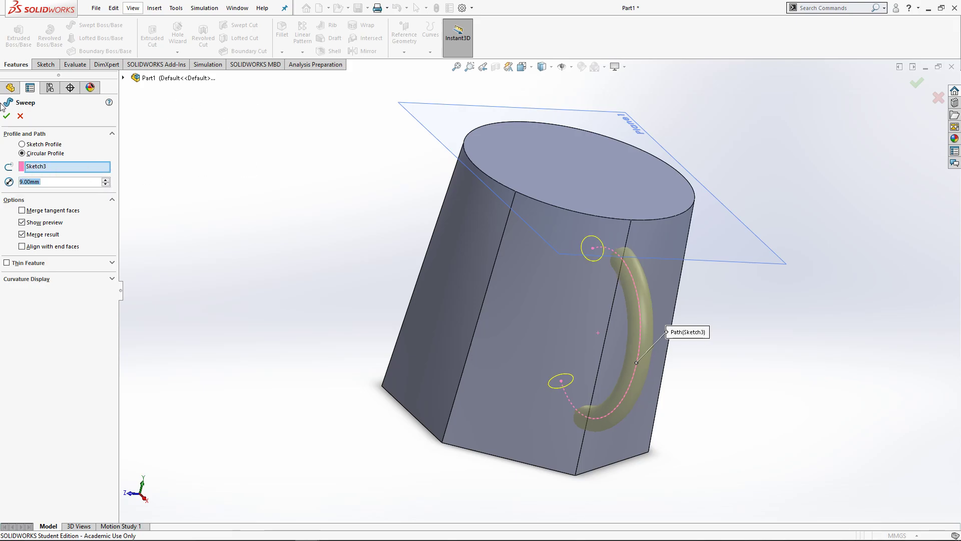
left_click(4, 119)
middle_click_drag(286, 211, 382, 268)
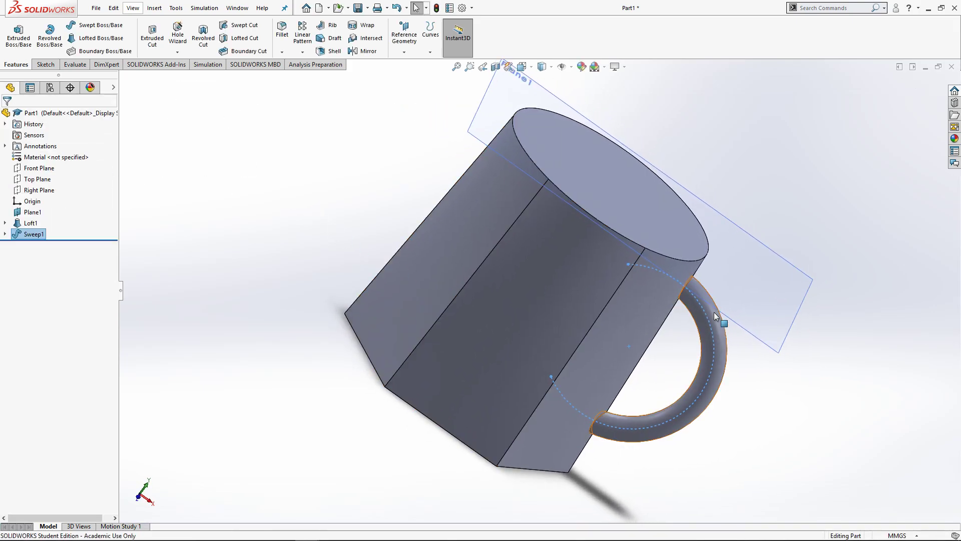
mouse_move(806, 386)
middle_mouse_down()
mouse_move(746, 326)
mouse_move(639, 347)
mouse_move(682, 318)
middle_mouse_up()
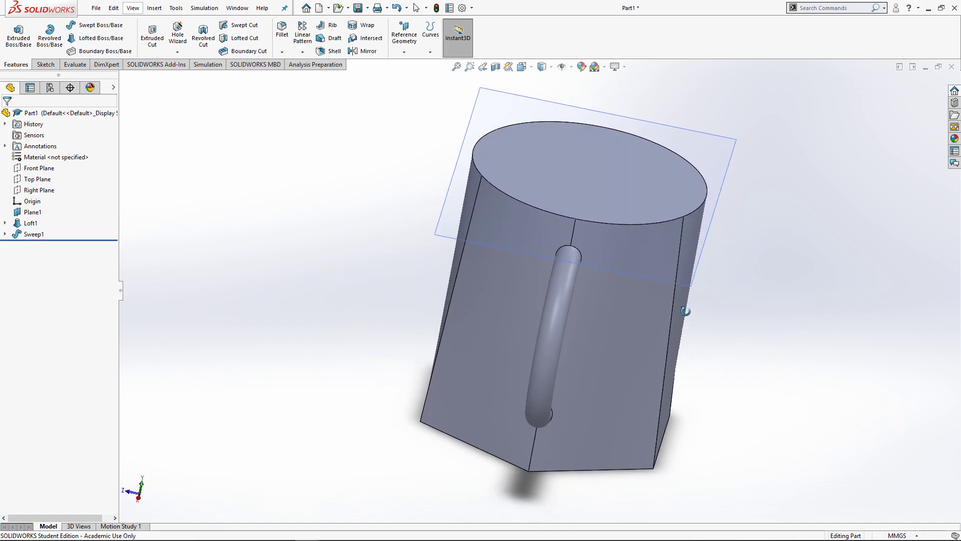
- Start a 1 mm symmetric fillet with full preview and select both edges where the handle's upper end meets the body
key("alt+Tab")
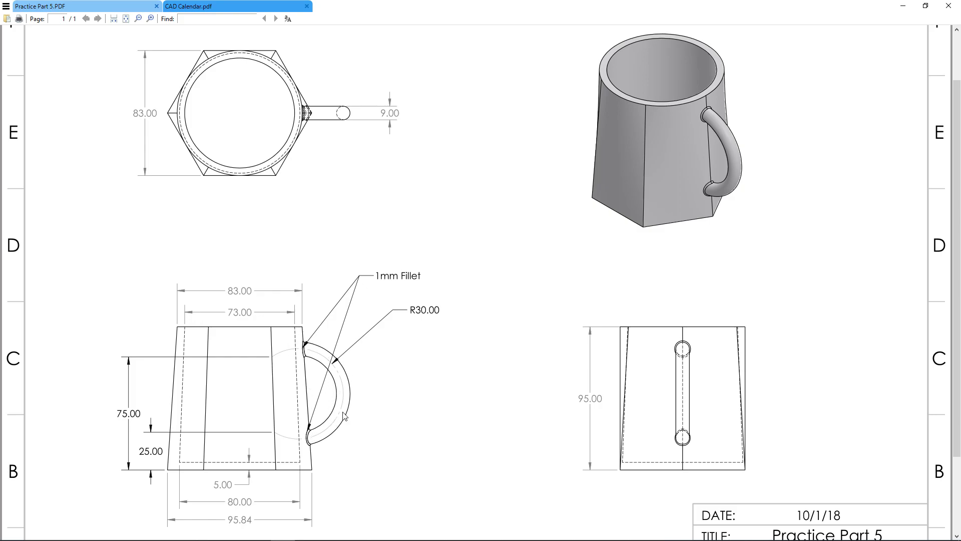
key("alt+Tab")
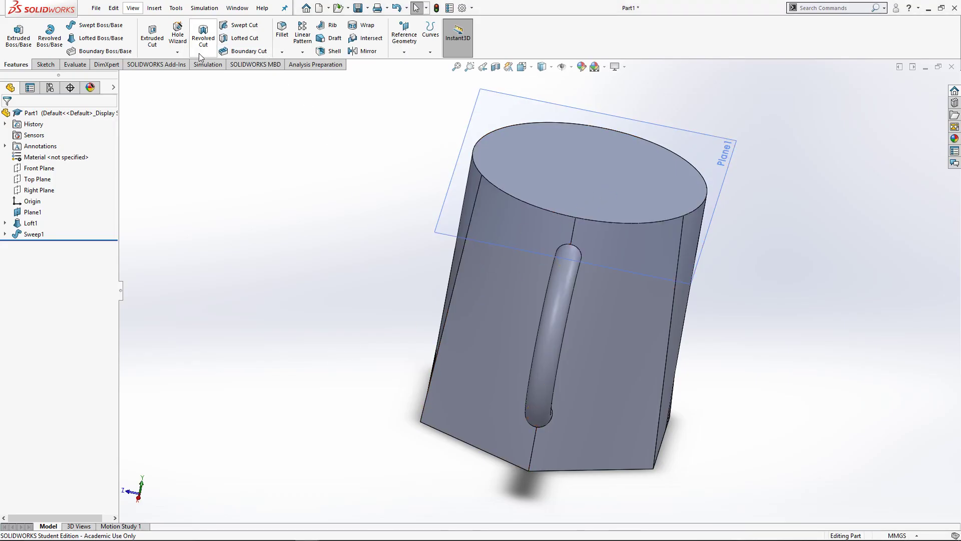
left_click(282, 31)
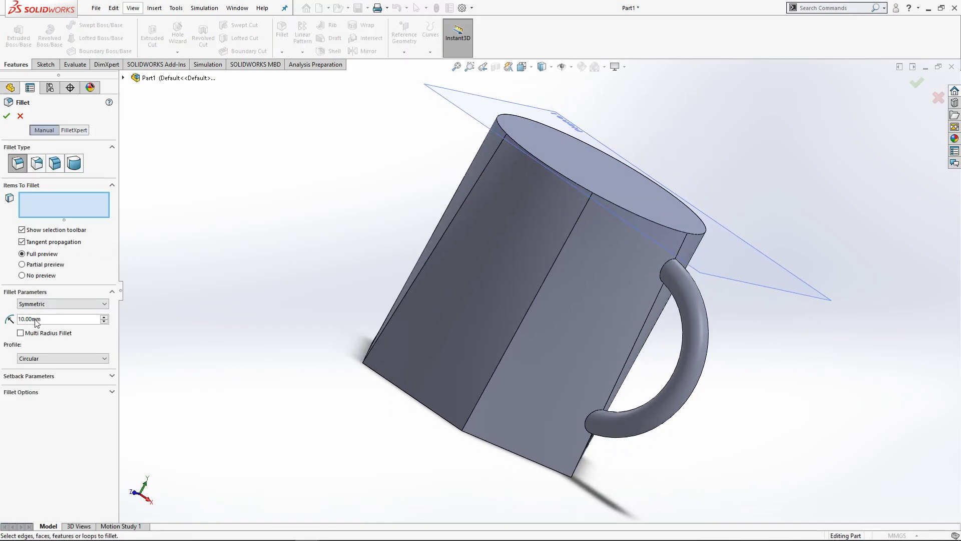
type("1")
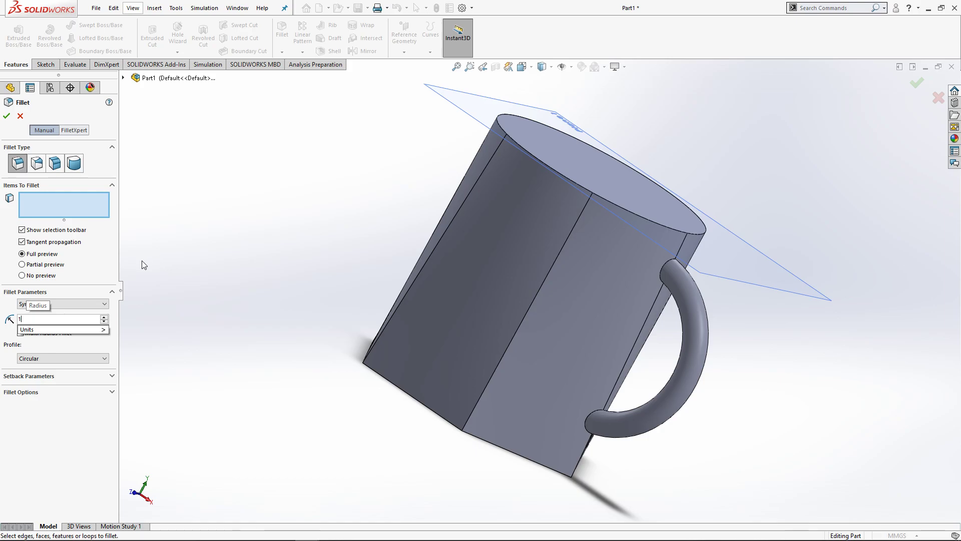
key("Return")
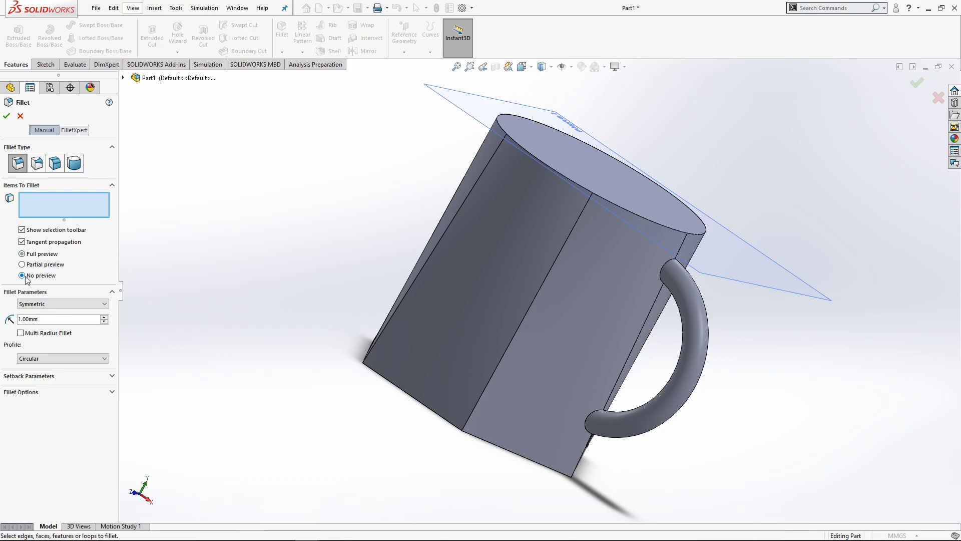
left_click(33, 256)
left_click(667, 272)
scroll(668, 273, "down", 3)
scroll(746, 347, "up", 5)
middle_click_drag(733, 383, 636, 385)
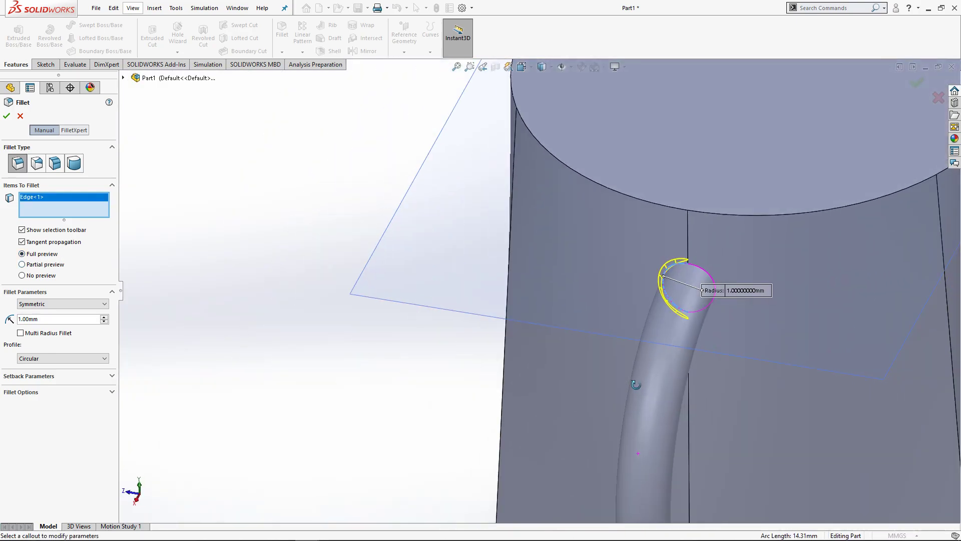
left_click(707, 275)
scroll(648, 397, "up", 5)
- Add both edges where the handle's lower end meets the body to the 1 mm fillet and apply it
middle_click_drag(648, 398, 614, 414)
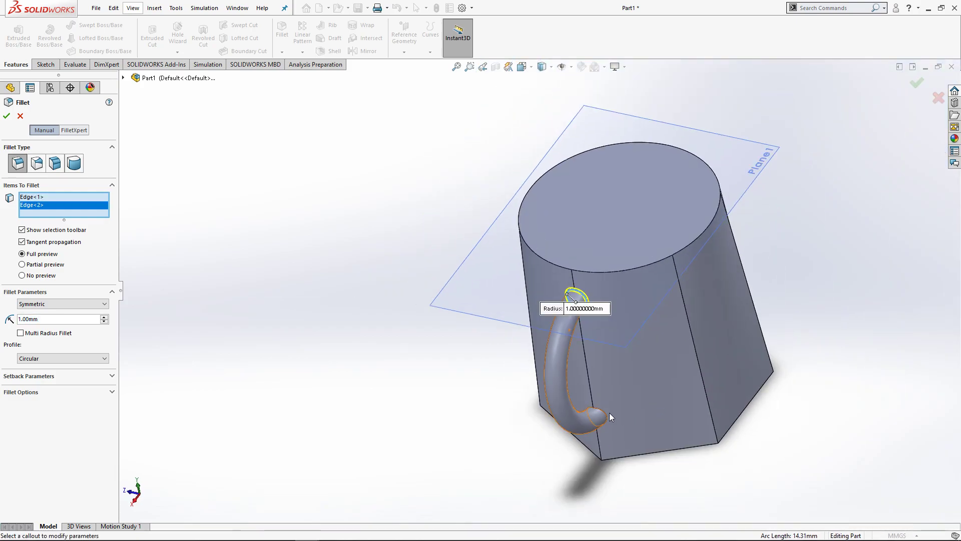
scroll(614, 413, "down", 5)
middle_click_drag(591, 351, 575, 375)
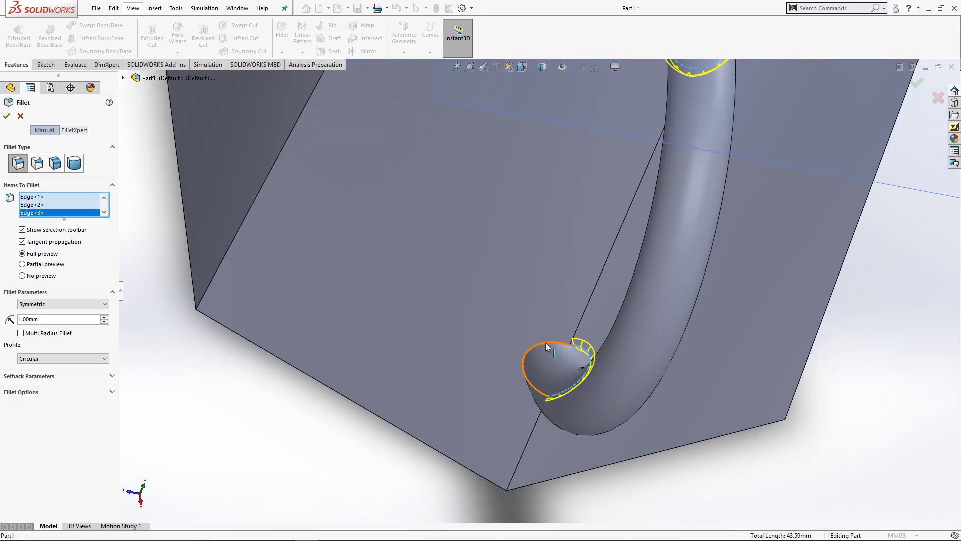
left_click(545, 343)
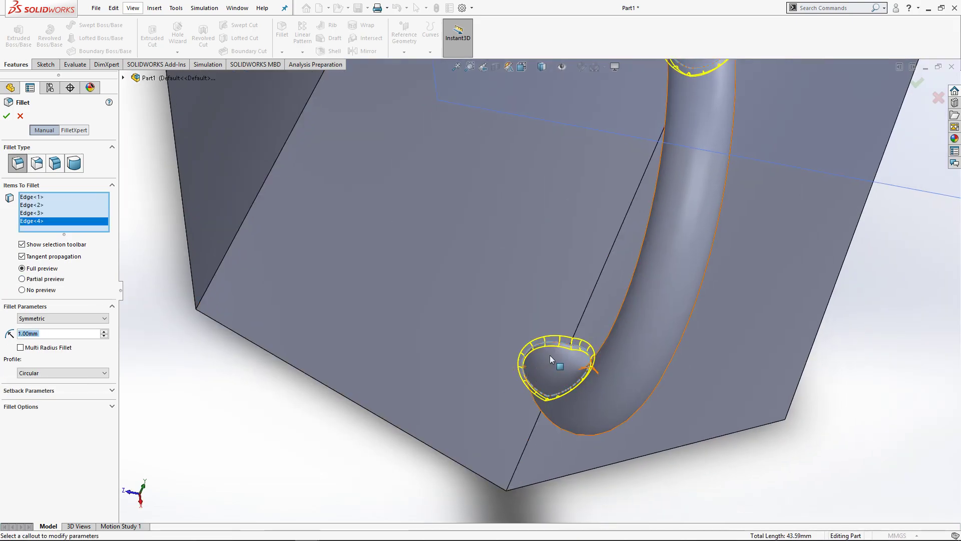
scroll(541, 362, "up", 5)
middle_click_drag(578, 278, 492, 232)
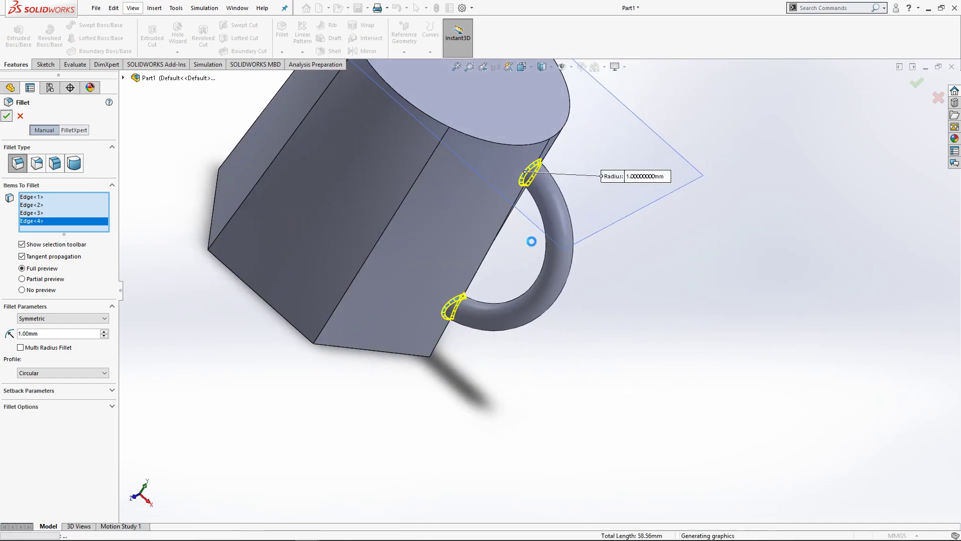
key("Return")
- Examine the filleted handle joints up close and the whole mug from several angles, including its hexagonal base
scroll(530, 189, "down", 5)
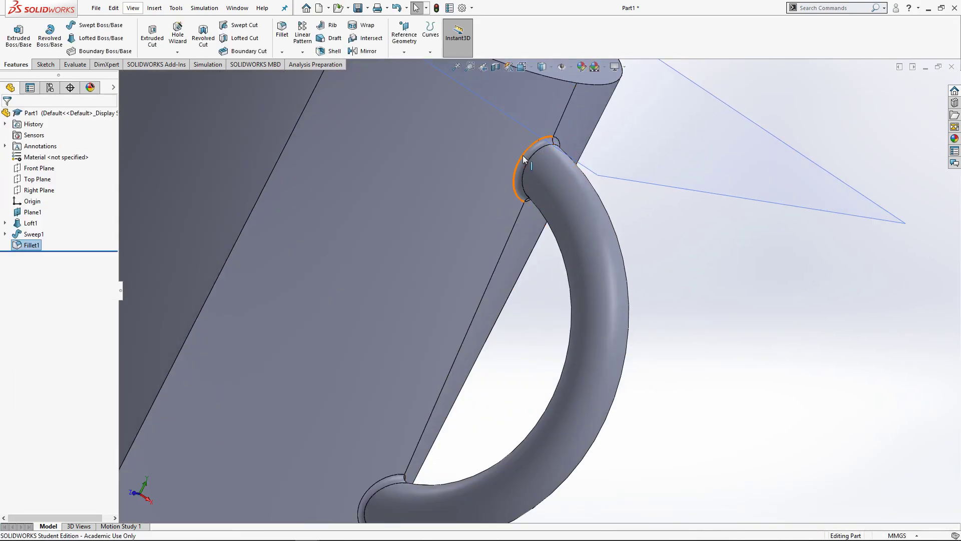
left_click(564, 213)
scroll(645, 280, "up", 5)
left_click(482, 259)
mouse_move(482, 259)
middle_mouse_down()
mouse_move(715, 320)
mouse_move(683, 314)
middle_mouse_up()
left_click(652, 314)
key("alt+Tab")
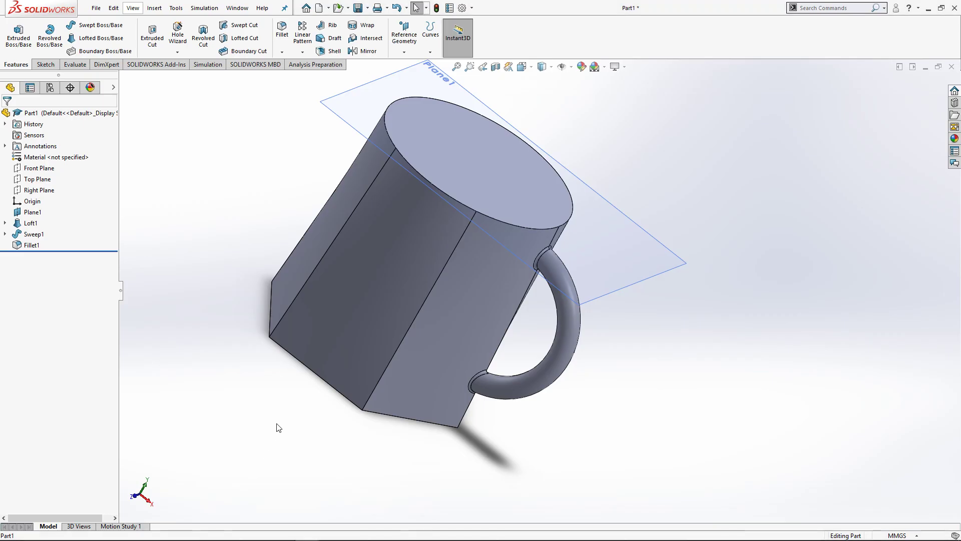
middle_click_drag(429, 325, 436, 360)
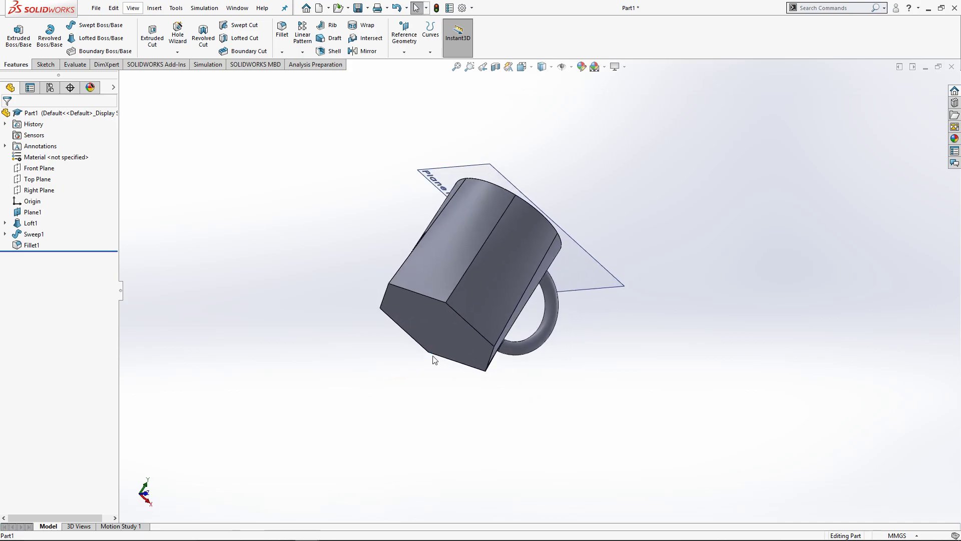
- Create a reference plane offset 5 mm from the mug's hexagonal bottom face, flipped into the body
left_click(426, 337)
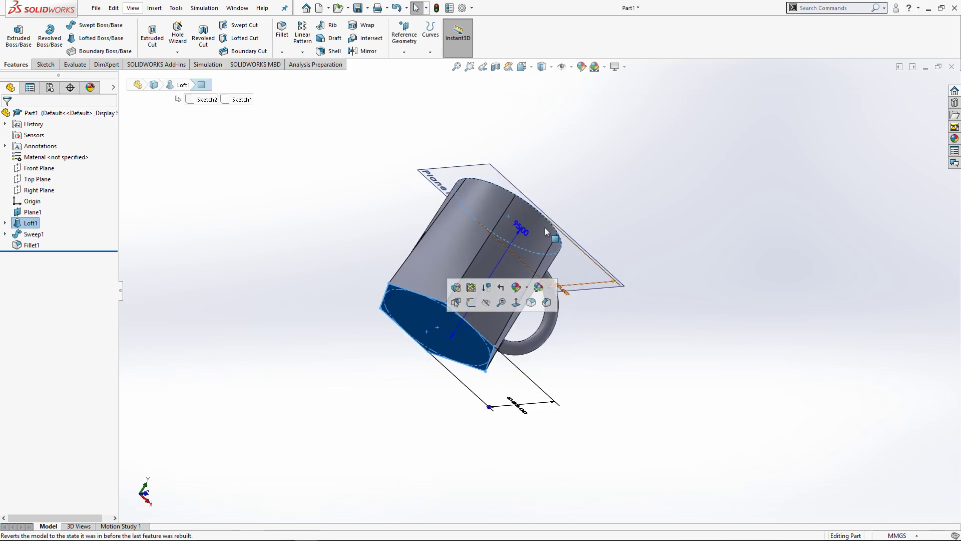
middle_click_drag(365, 191, 346, 225)
left_click(404, 52)
left_click(410, 124)
middle_click_drag(314, 346, 311, 335)
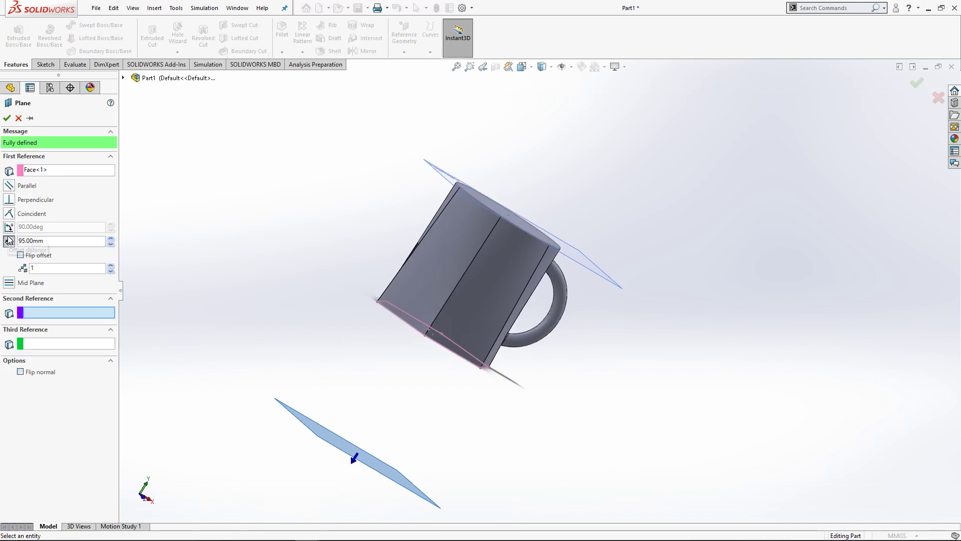
left_click(20, 255)
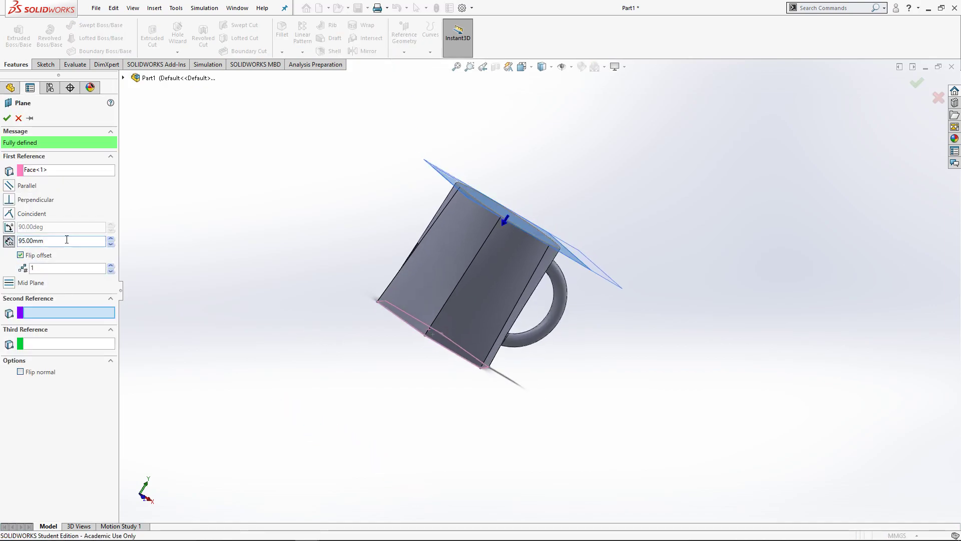
type("5")
key("Return")
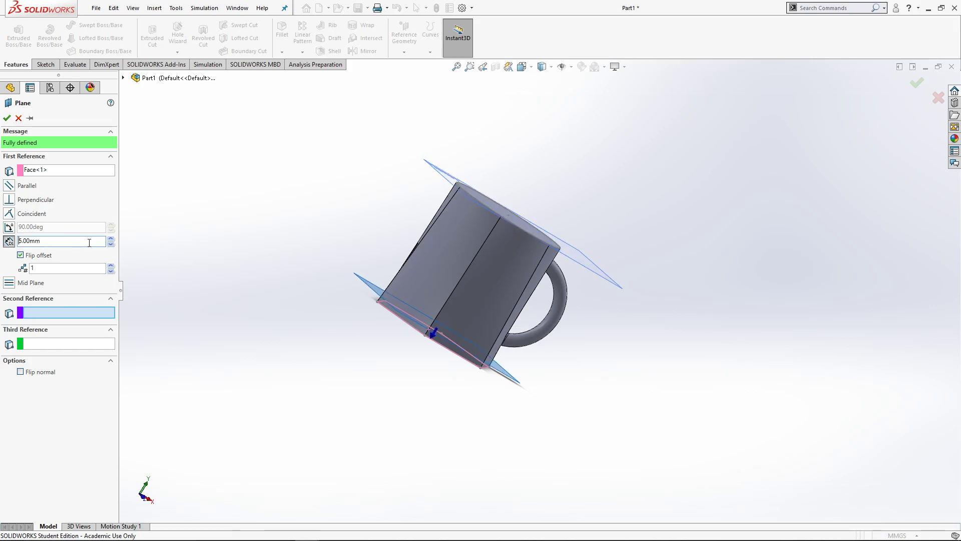
left_click(6, 118)
- Check the PDF drawing, and on the new offset plane sketch a circle about 35 mm in diameter centred on the origin
key("alt+Tab")
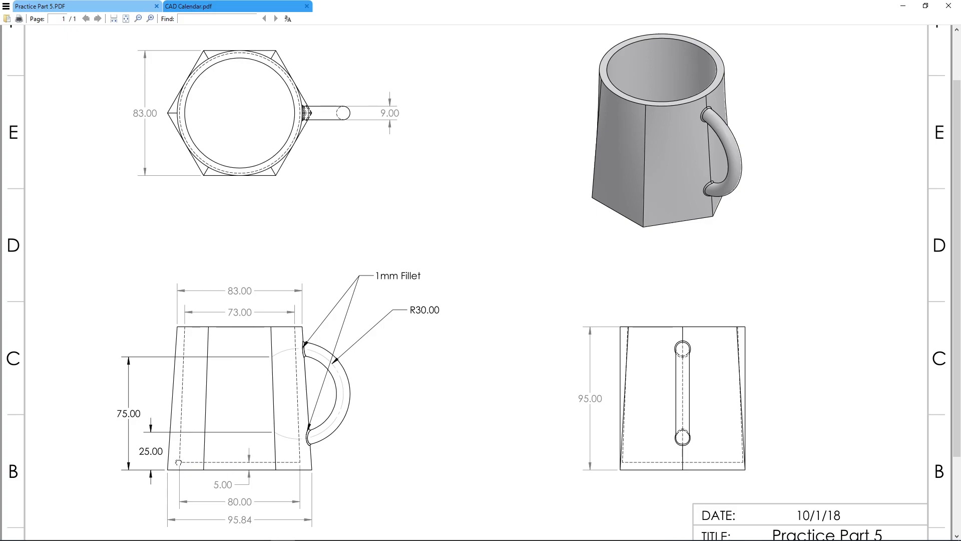
key("alt+Tab")
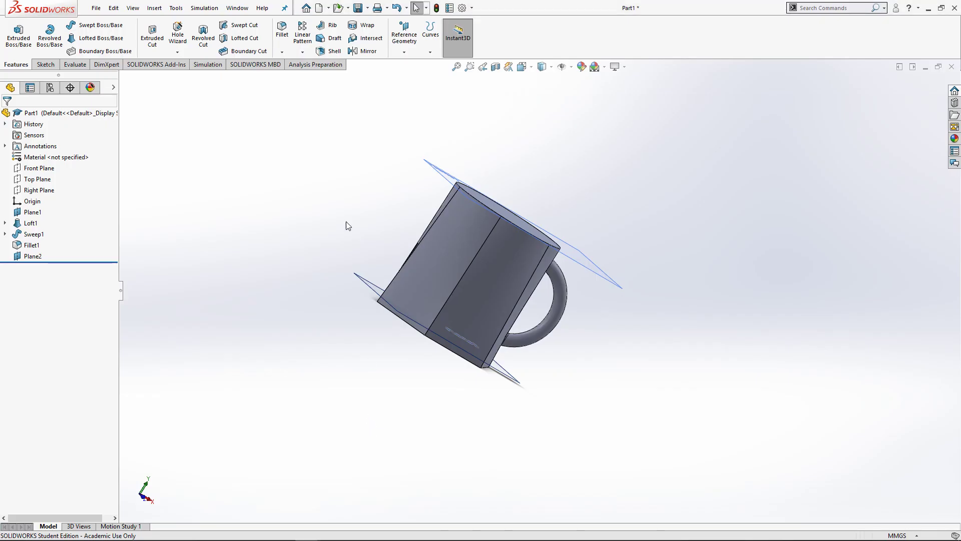
left_click(34, 61)
middle_click_drag(310, 255, 287, 290)
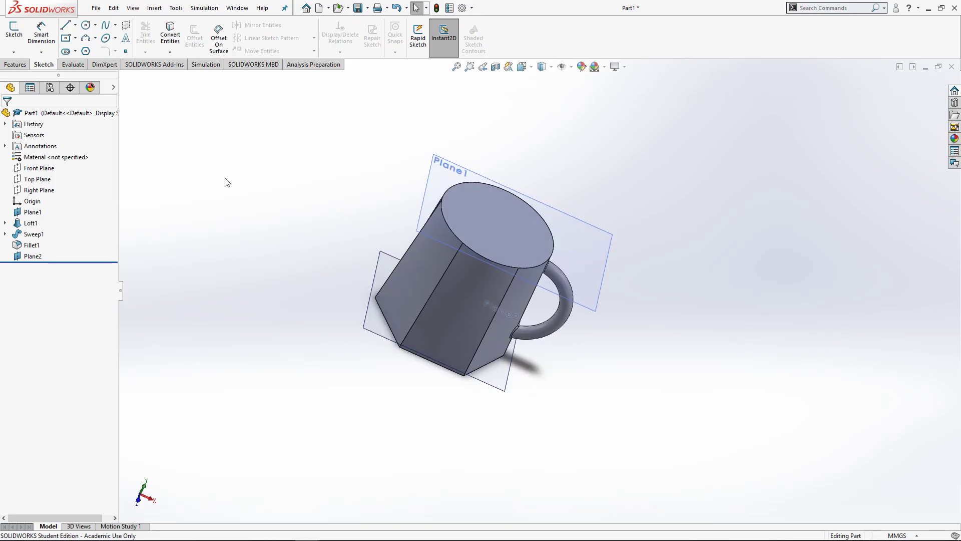
left_click(18, 34)
left_click(381, 273)
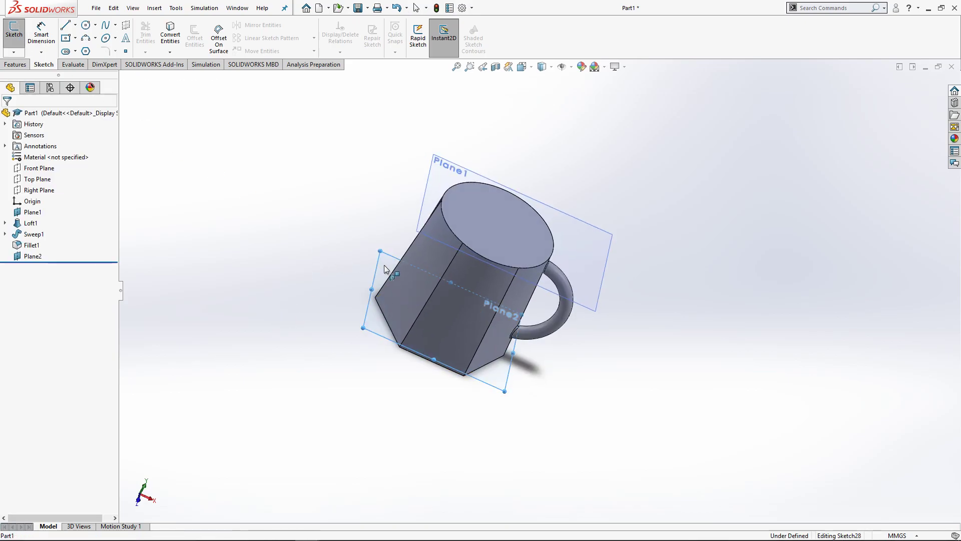
key("space")
left_click(661, 195)
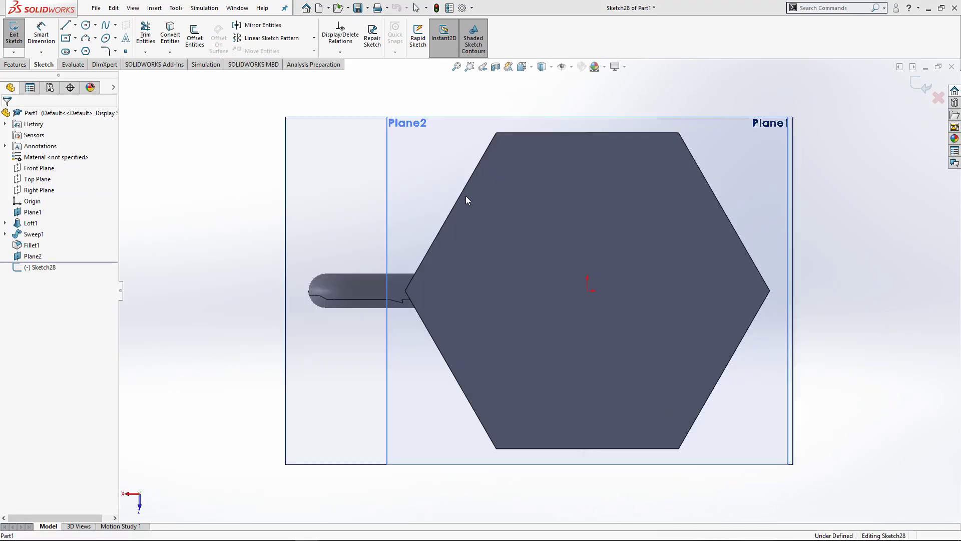
key("c")
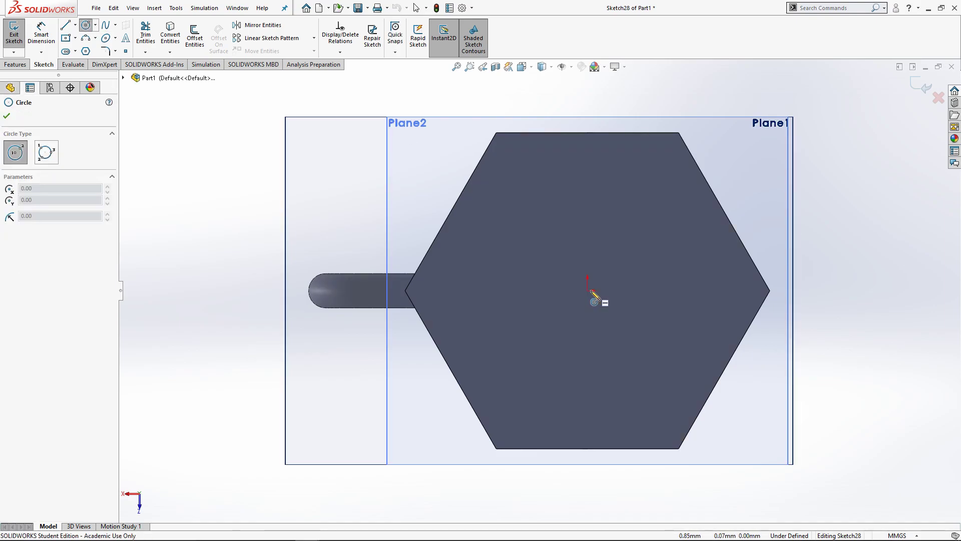
left_click(588, 290)
left_click(635, 243)
- Set the sketched circle's diameter to 80 mm
left_click(41, 34)
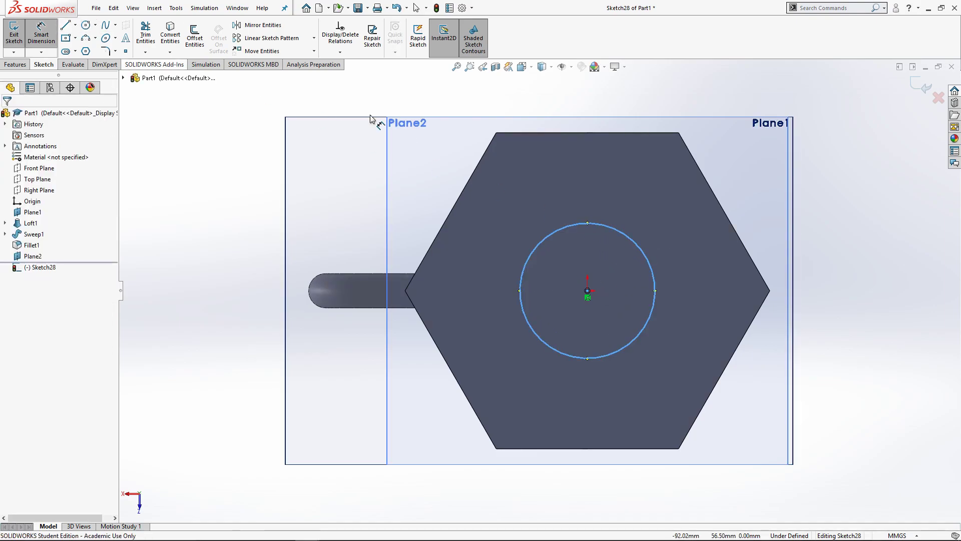
left_click(635, 243)
left_click(849, 228)
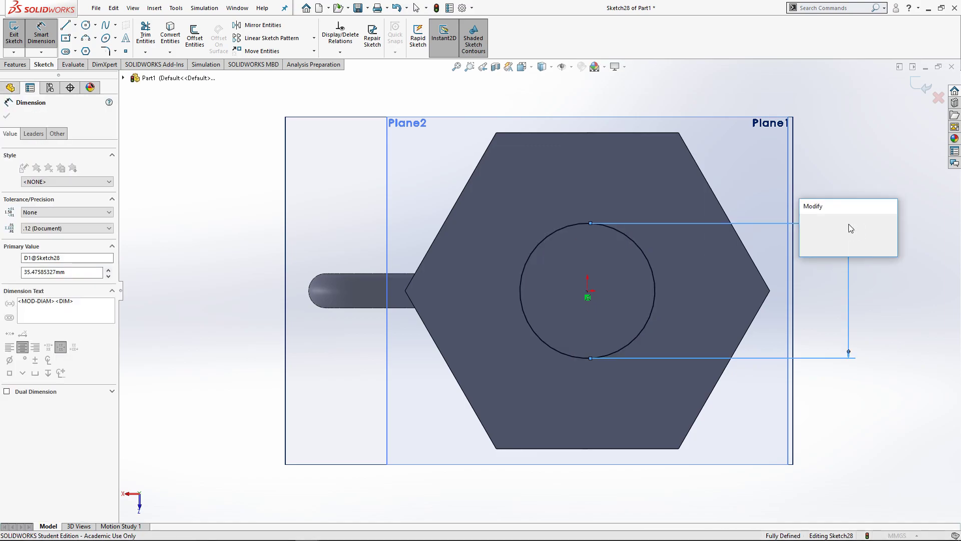
type("80")
key("Return")
key("Escape")
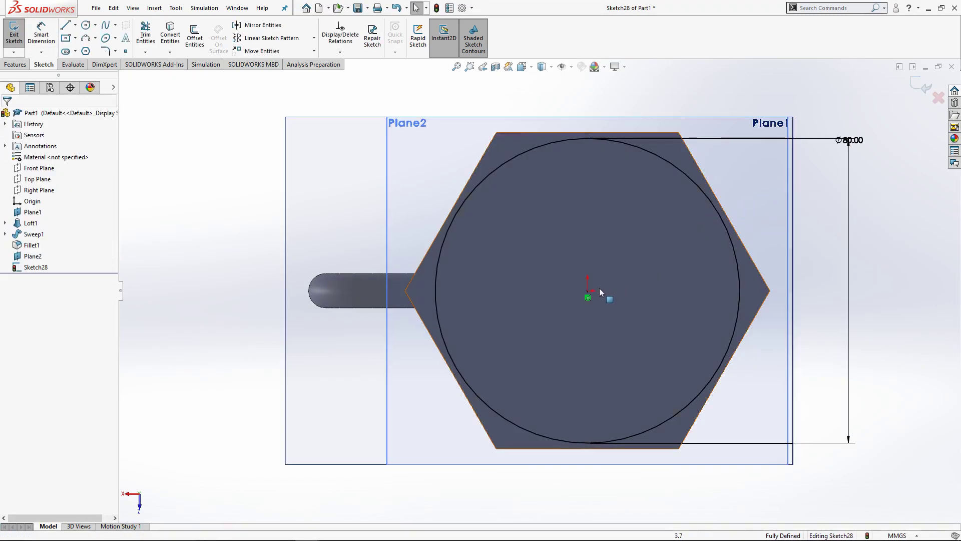
- Look up the inner rim diameter in the PDF drawing and examine the sketched base circle against the mug body from several angles
scroll(400, 251, "up", 3)
middle_click_drag(401, 250, 387, 488)
middle_click_drag(558, 359, 470, 400)
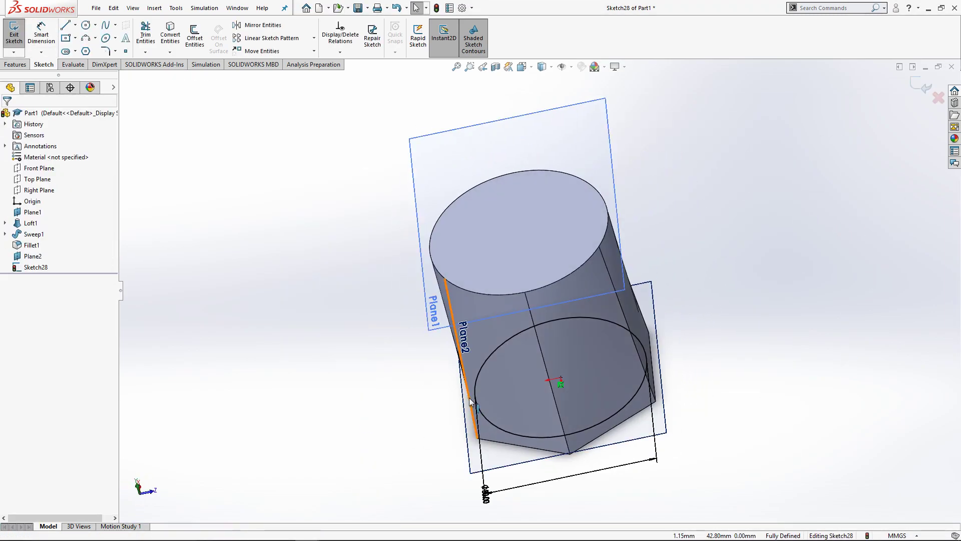
key("alt+Tab")
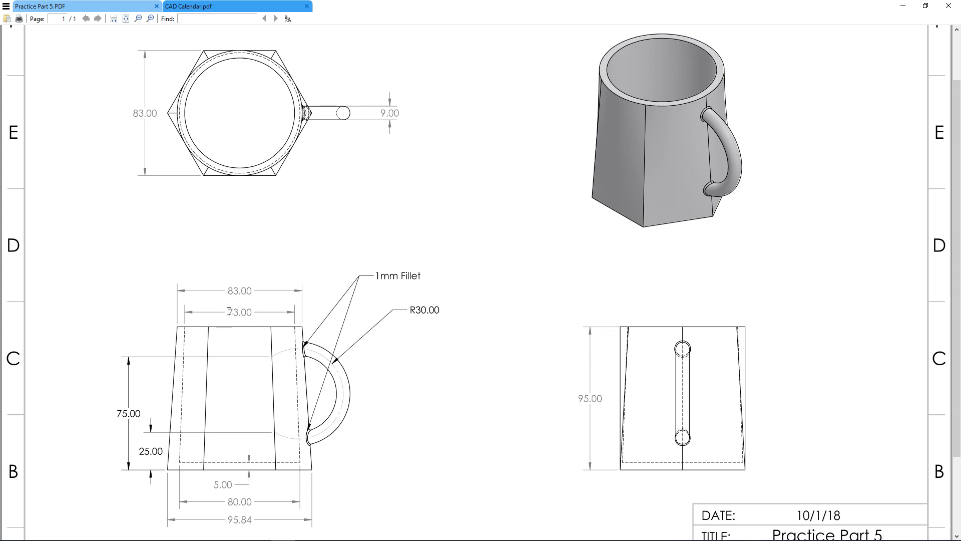
key("alt+Tab")
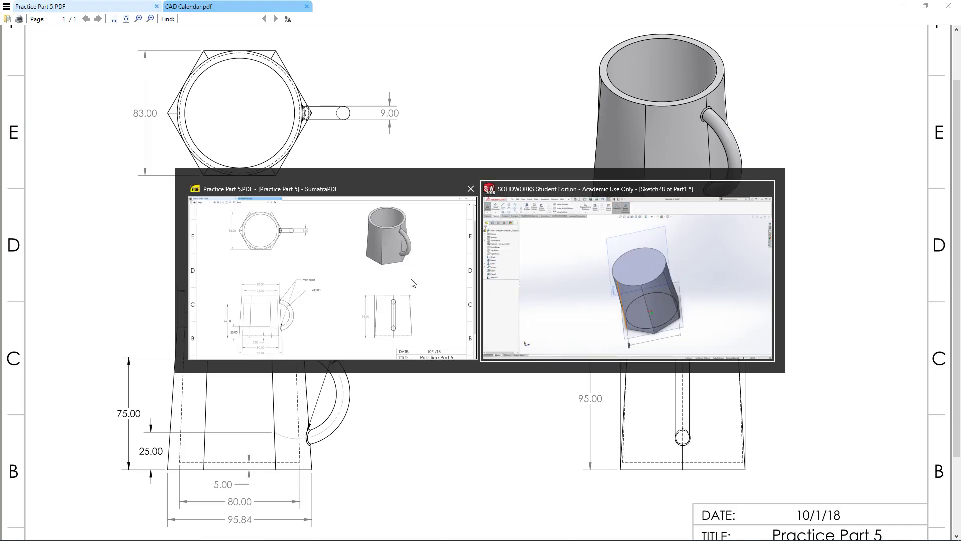
middle_click_drag(498, 187, 456, 241)
left_click(452, 259)
key("space")
left_click(661, 195)
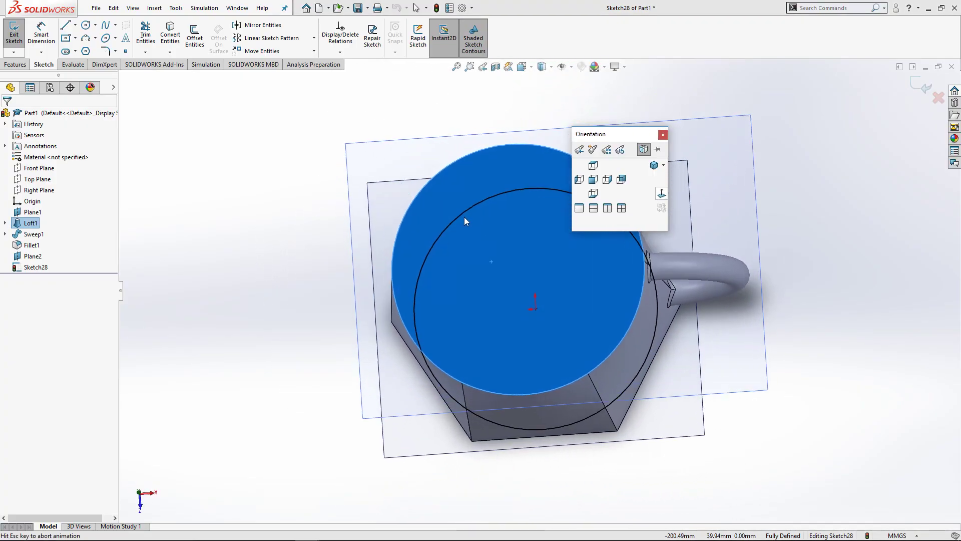
scroll(195, 348, "up", 1)
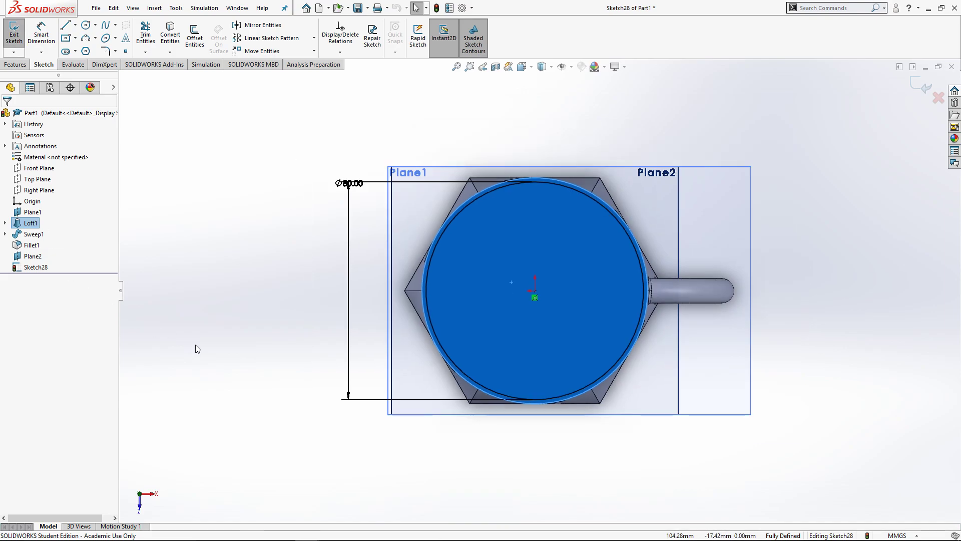
middle_click_drag(195, 348, 236, 167)
left_click(235, 166)
middle_click_drag(206, 384, 205, 228)
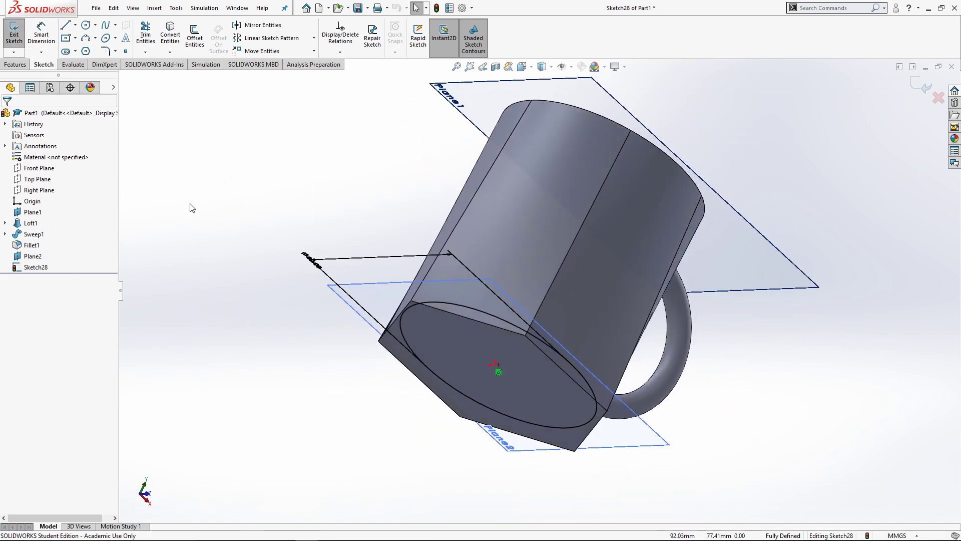
- Close the base circle's sketch and start a new sketch on the mug's circular top face
left_click(14, 34)
middle_click_drag(318, 186, 321, 293)
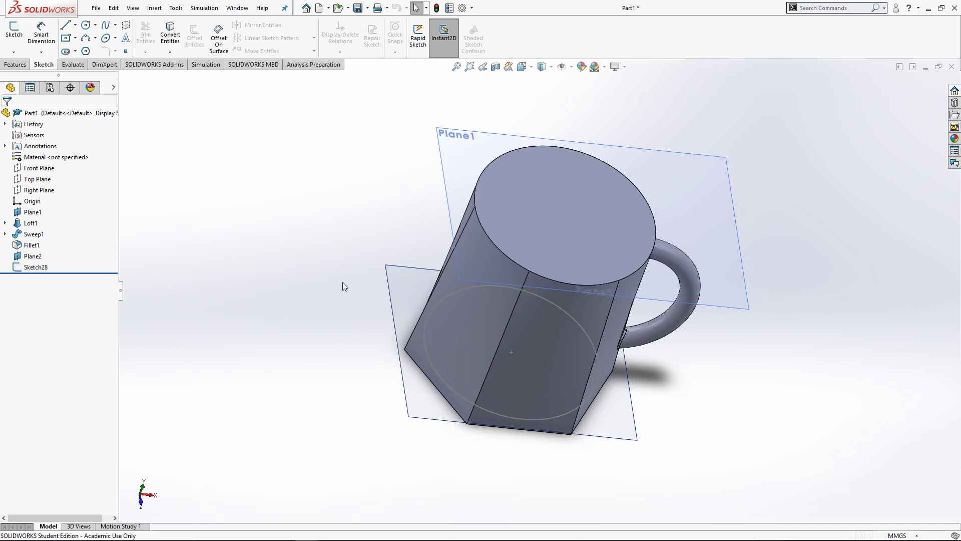
left_click(524, 206)
left_click(14, 30)
- Draw a circle centred on the origin on the mug's top face and view the sketch straight on
left_click(85, 25)
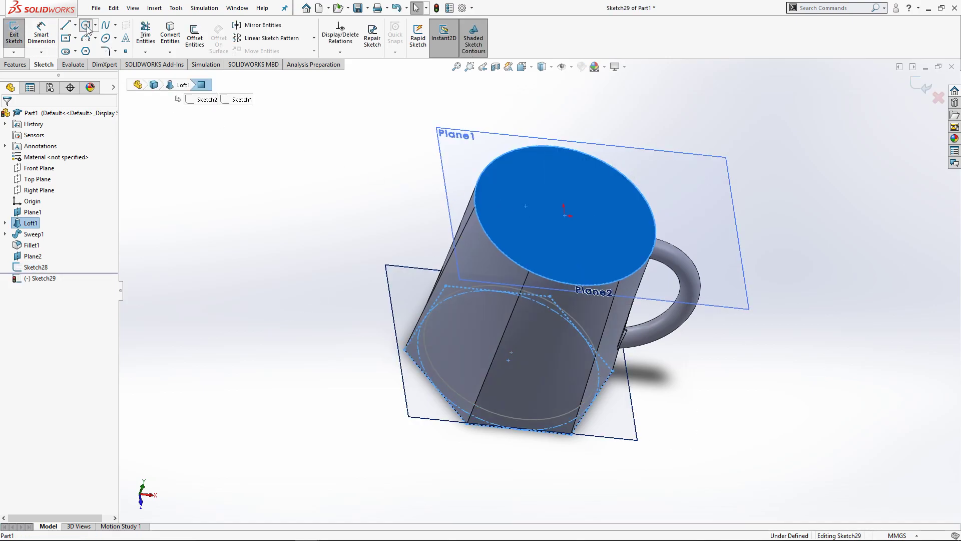
left_click(566, 214)
left_click(621, 198)
key("Escape")
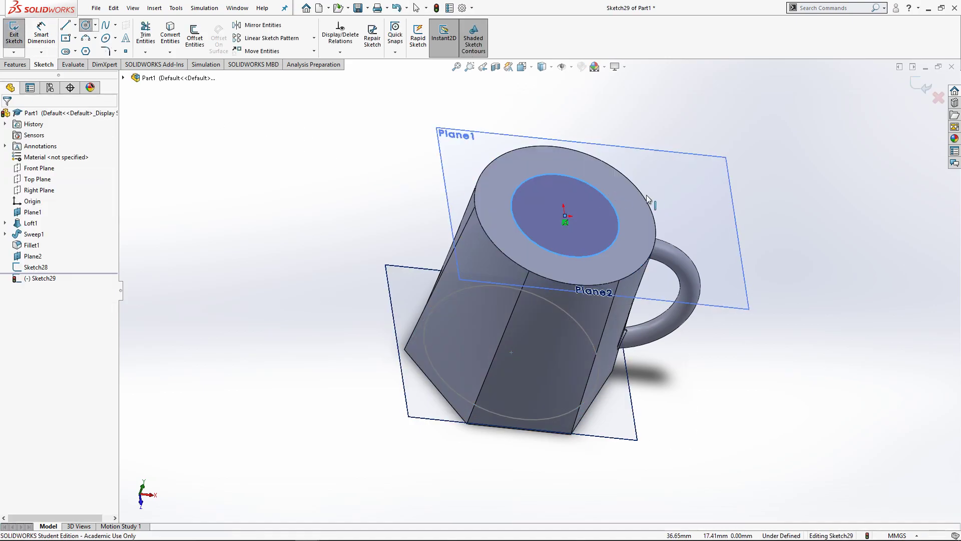
key("space")
left_click(662, 194)
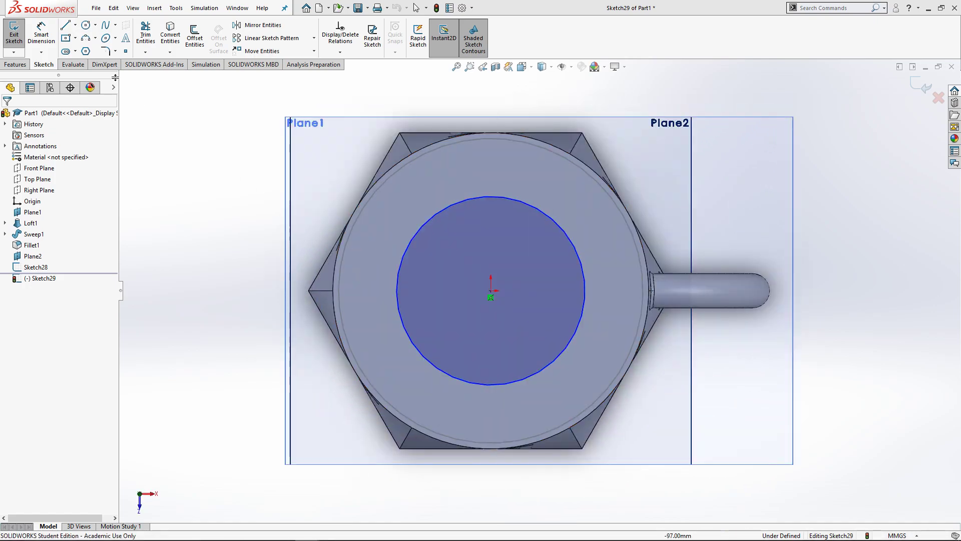
- Set the top-face circle's diameter to 73 mm and check it against the PDF drawing
left_click(41, 35)
middle_click_drag(532, 208, 402, 252)
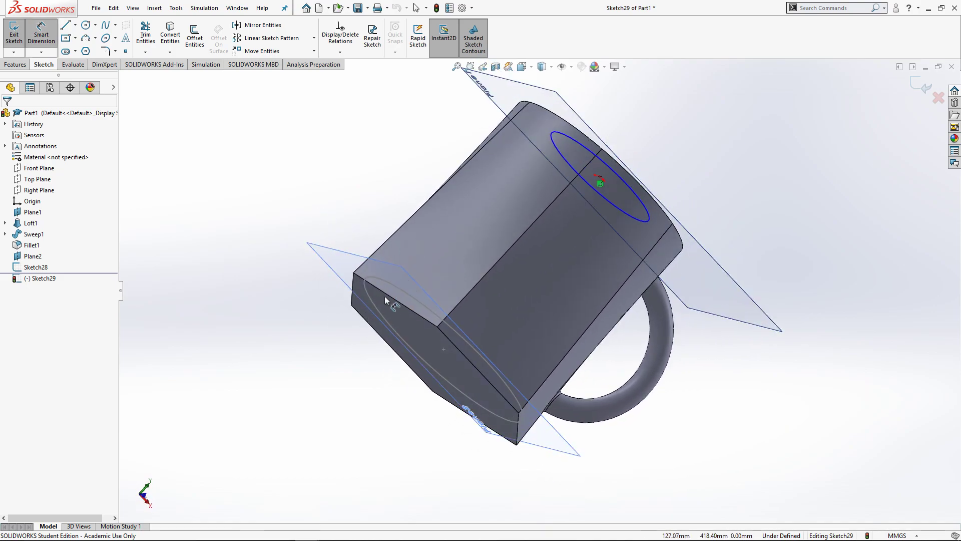
key("ctrl+8")
key("space")
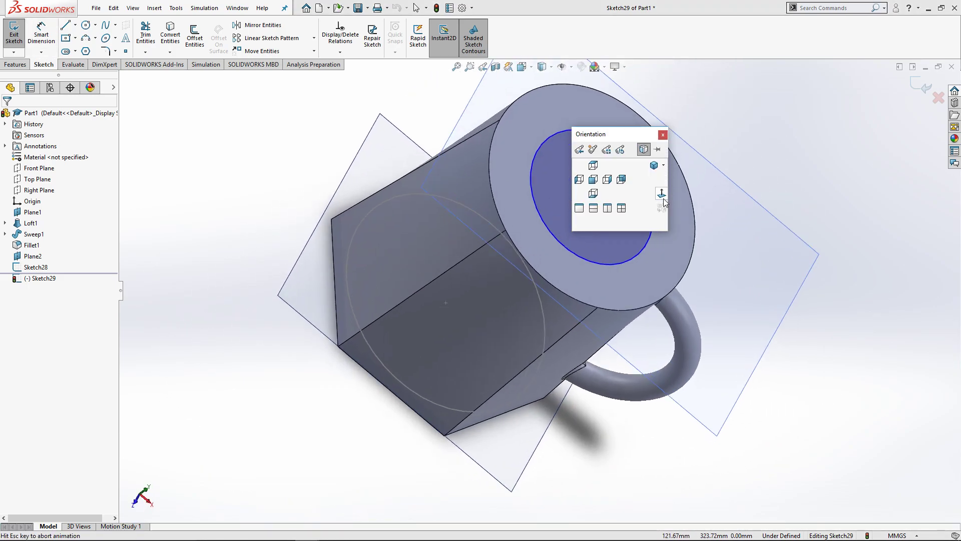
left_click(661, 195)
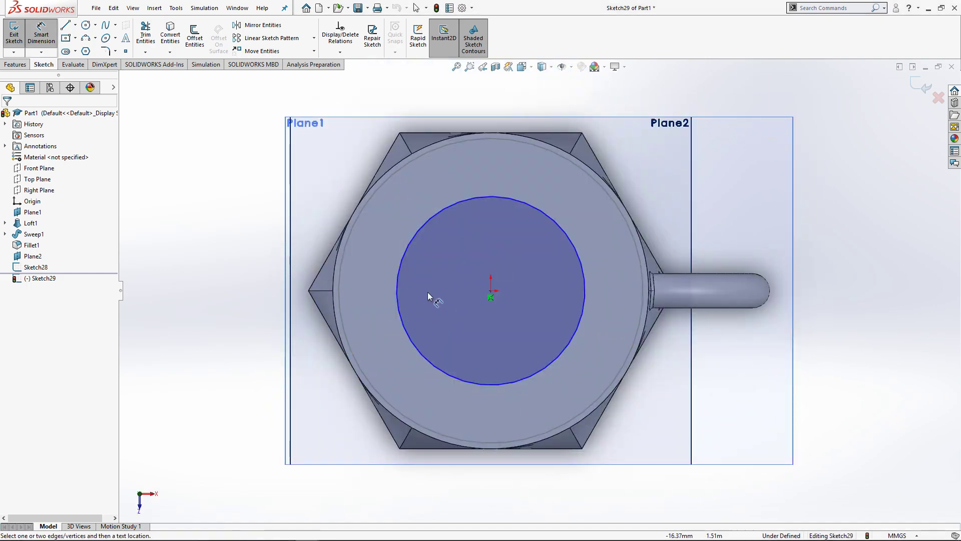
key("space")
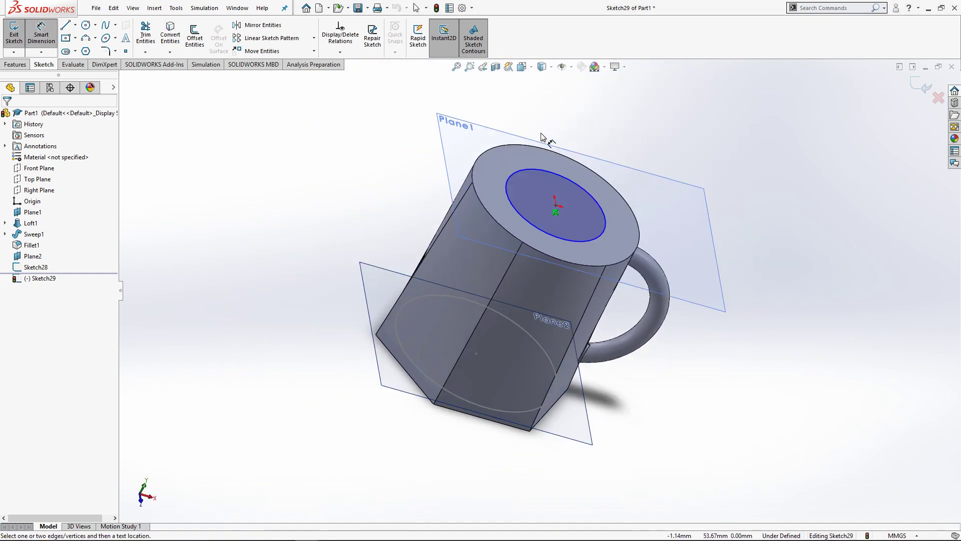
left_click(575, 227)
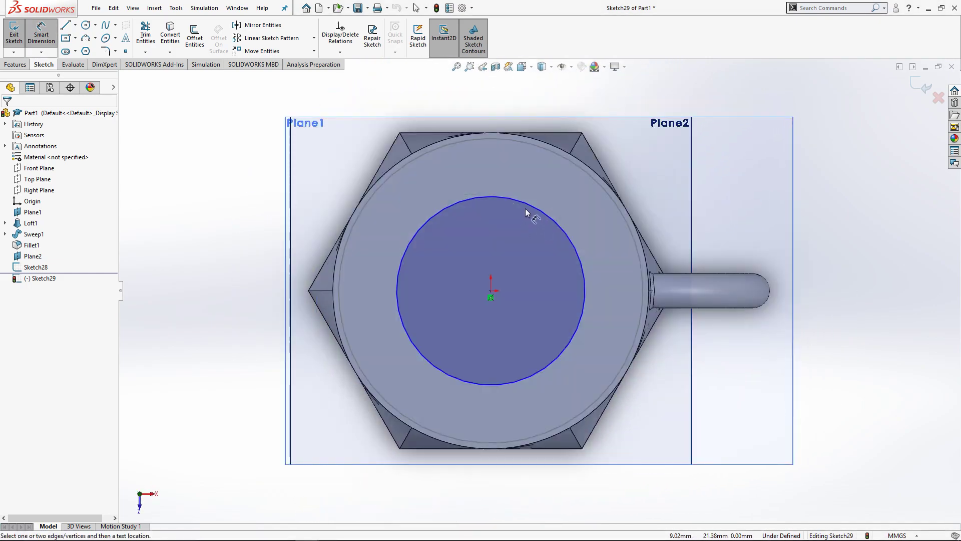
left_click(577, 200)
left_click(839, 183)
type("73")
key("Return")
key("alt+Tab")
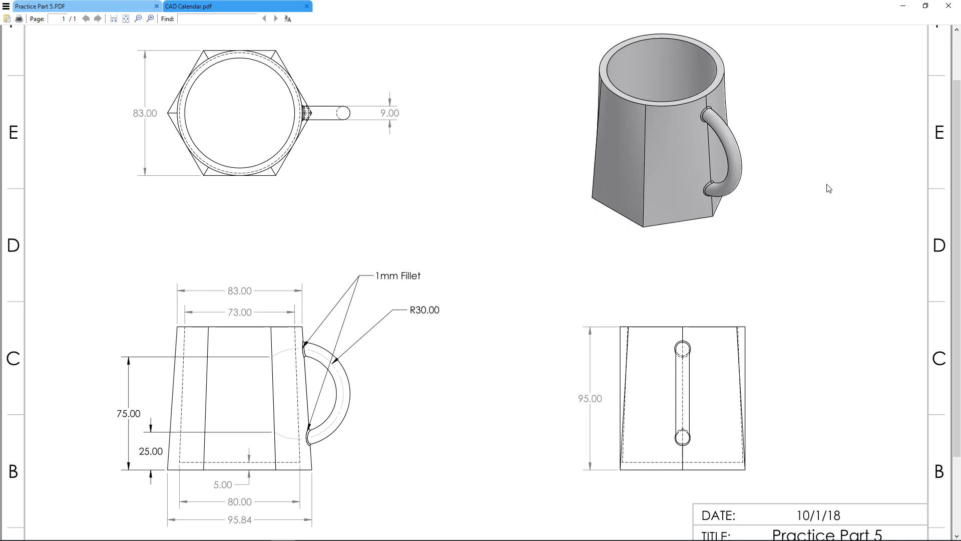
key("alt+Tab")
left_click_drag(813, 237, 827, 219)
left_click(892, 146)
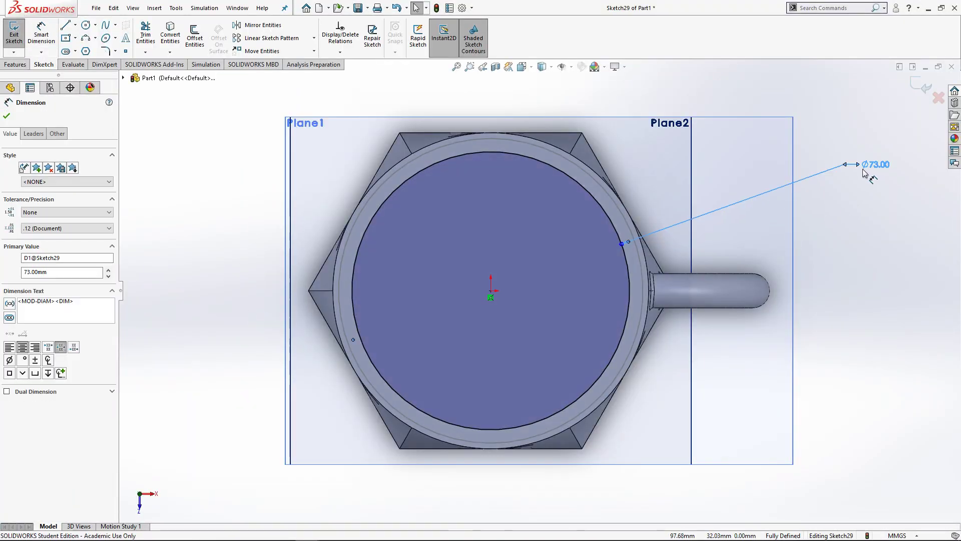
- Delete the 73 mm dimension and its circle from the top-face sketch
key("Delete")
left_click(574, 187)
key("Delete")
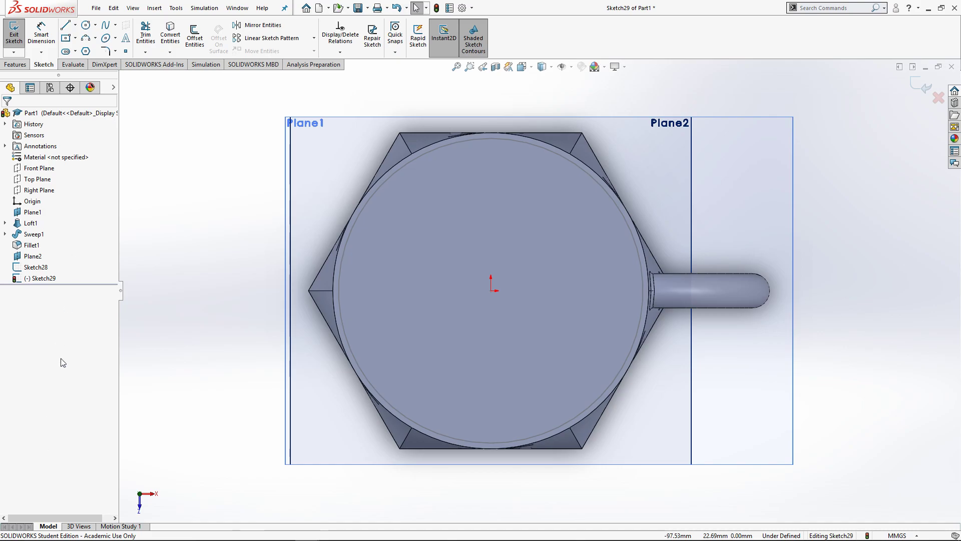
- Offset the top face's outline 5 mm inward in the sketch and compare the inner circle with the PDF drawing
left_click(193, 40)
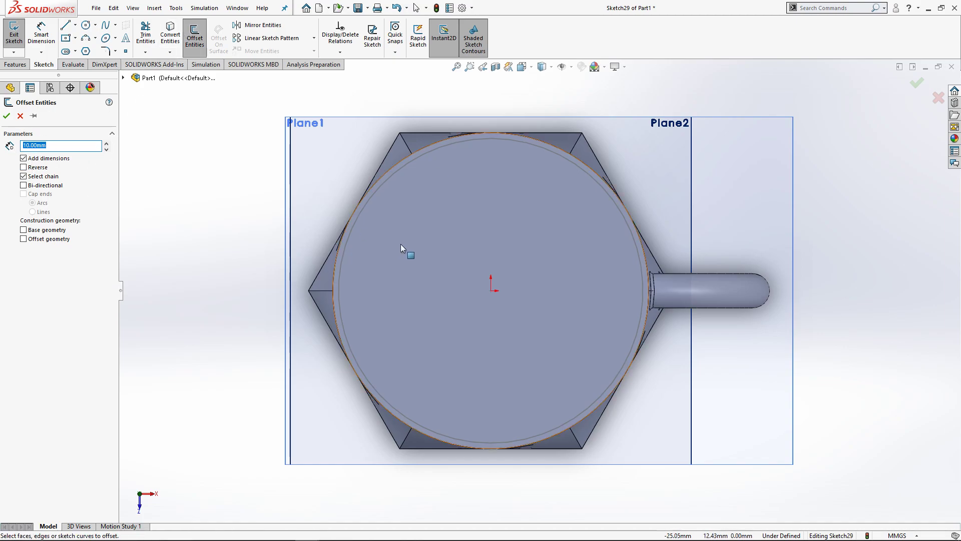
left_click(434, 244)
left_click(23, 168)
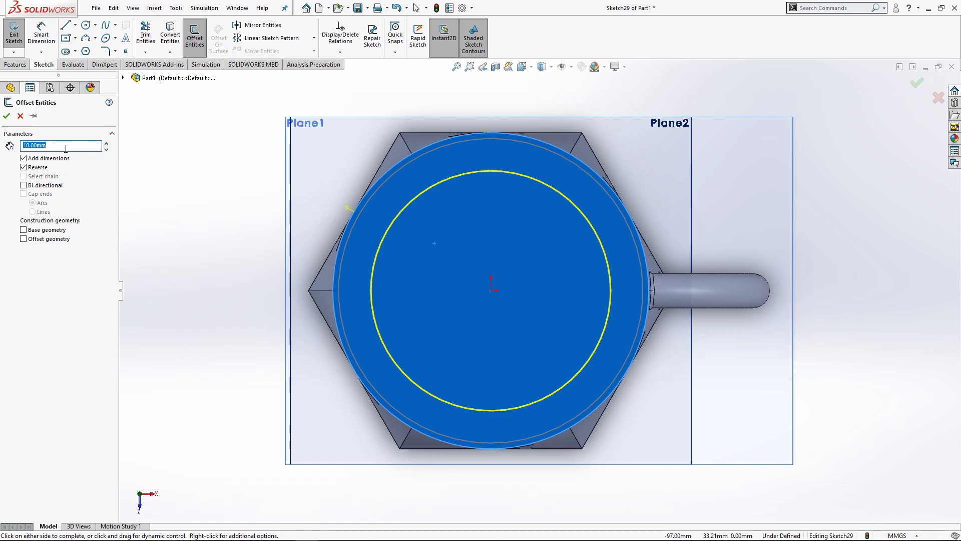
type("5")
key("Return")
left_click(6, 115)
key("alt+Tab")
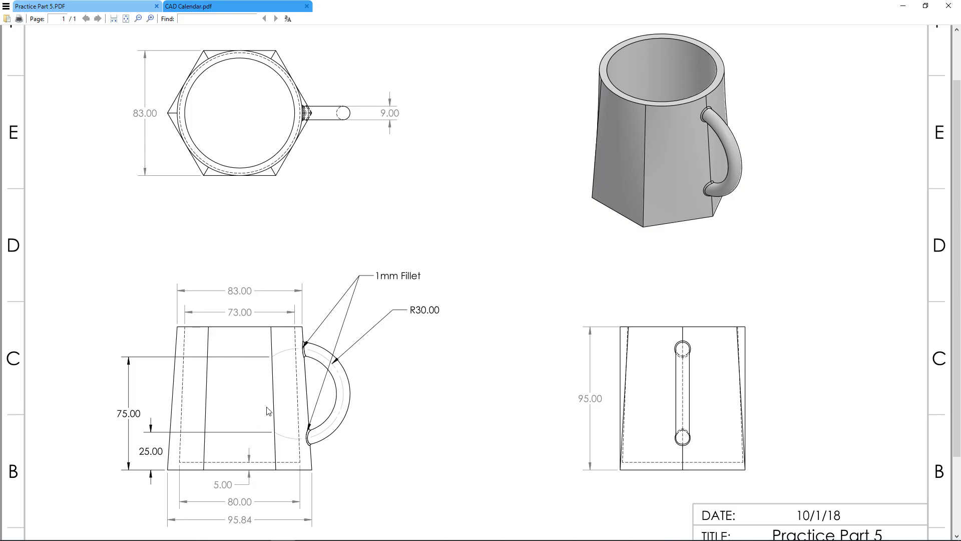
key("alt+Tab")
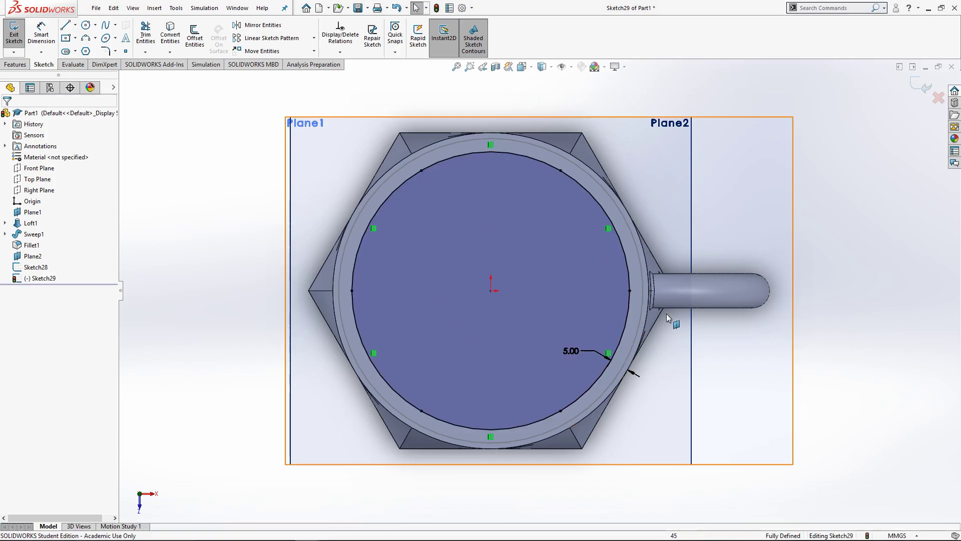
- Adjust the placement of the 5 mm offset dimension and exit the top-face sketch
mouse_move(574, 351)
left_mouse_down()
mouse_move(614, 285)
mouse_move(641, 205)
mouse_move(573, 377)
mouse_move(577, 354)
left_mouse_up()
left_click(588, 380)
scroll(539, 314, "up", 1)
scroll(538, 315, "up", 2)
middle_click_drag(509, 289, 489, 150)
middle_click_drag(506, 227, 507, 214)
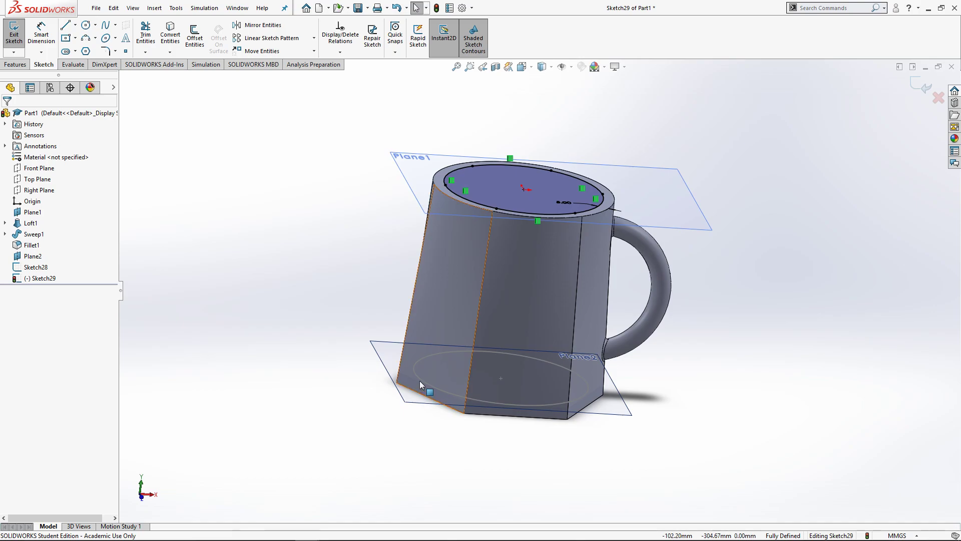
left_click(17, 46)
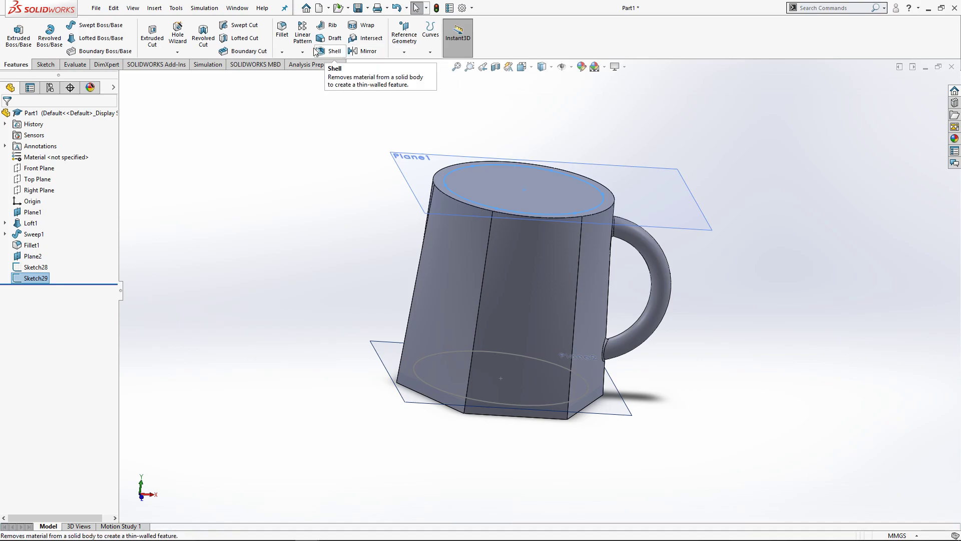
- Hollow the mug with a Lofted Cut from the top-face inner circle to the circle on Plane2 and show the isometric view
left_click(244, 38)
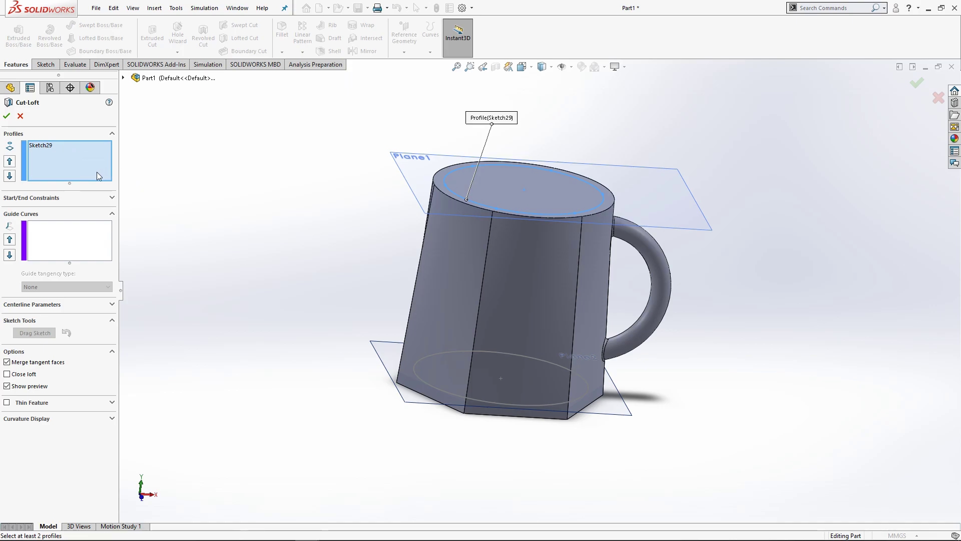
left_click(49, 146)
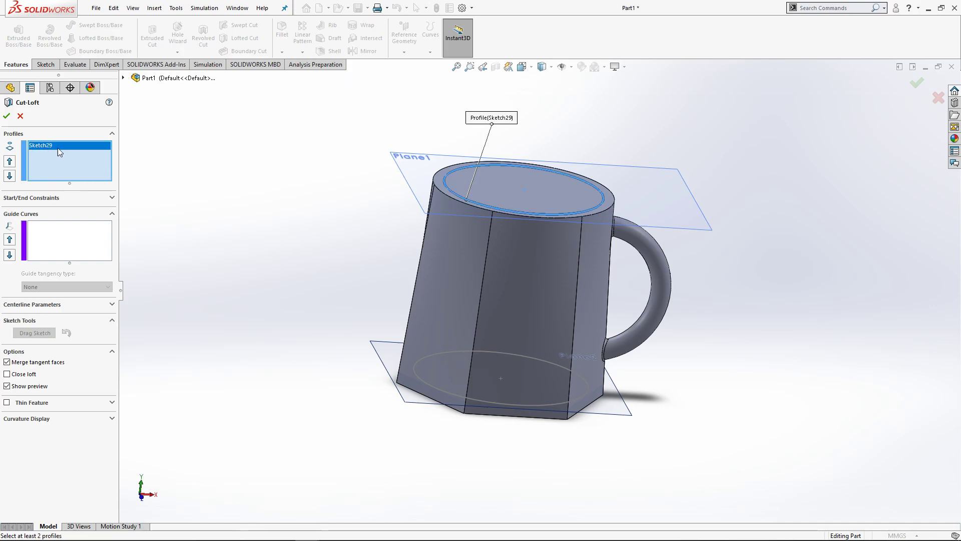
middle_click_drag(375, 157, 461, 193)
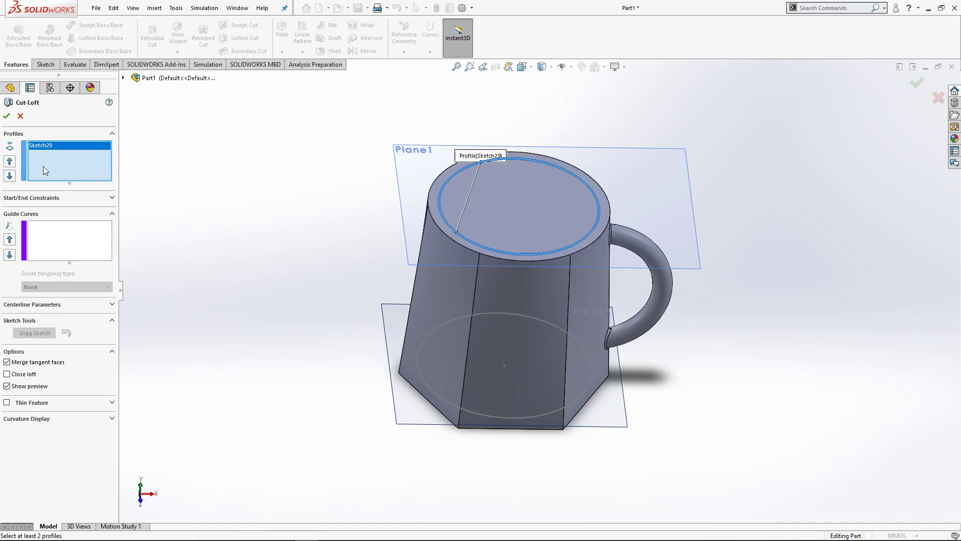
left_click(421, 377)
mouse_move(393, 461)
middle_mouse_down()
mouse_move(403, 417)
mouse_move(395, 408)
middle_mouse_up()
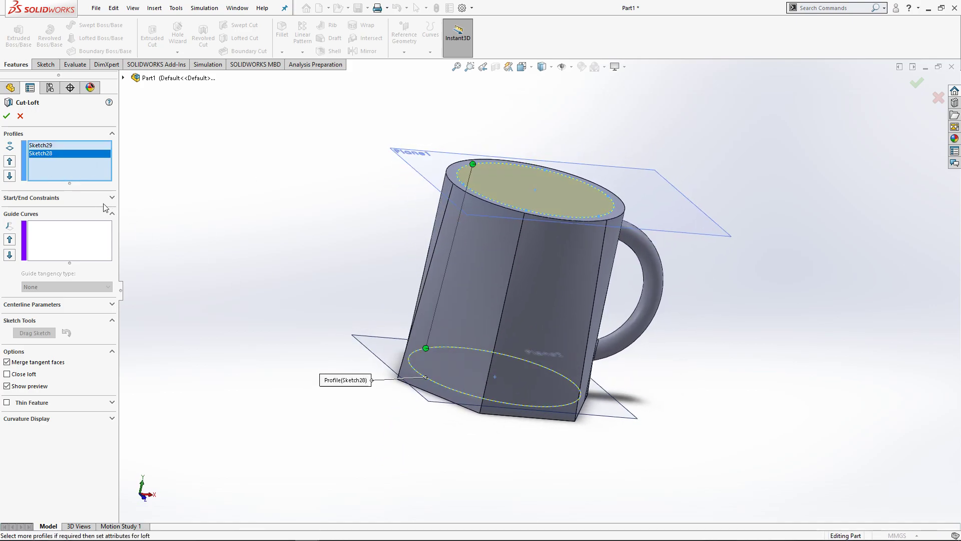
left_click(7, 116)
middle_click_drag(485, 188, 711, 242)
key("space")
left_click(654, 167)
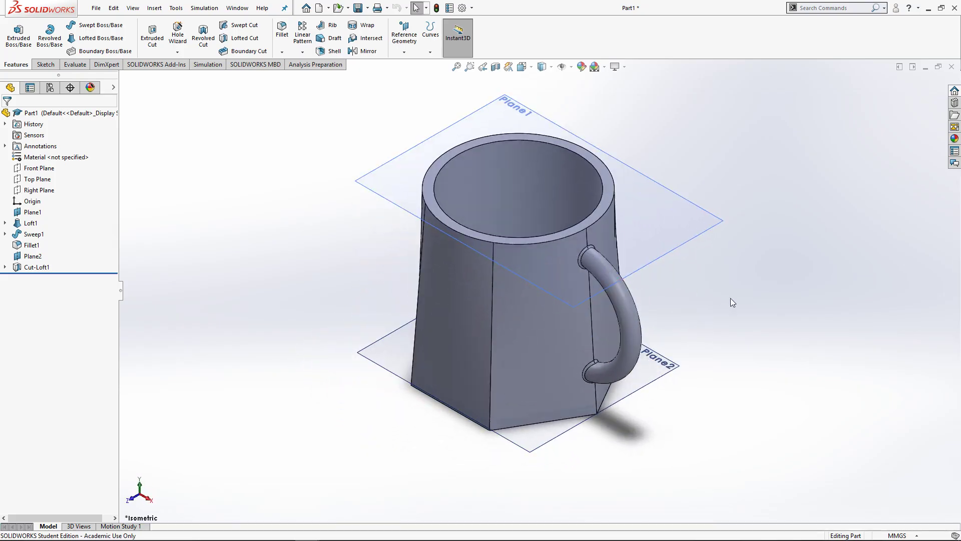
- Check the material in the PDF drawing and apply Ceramic Porcelain from the Other Non-metals category to the mug
key("alt+Tab")
scroll(675, 294, "up", 2, "ctrl")
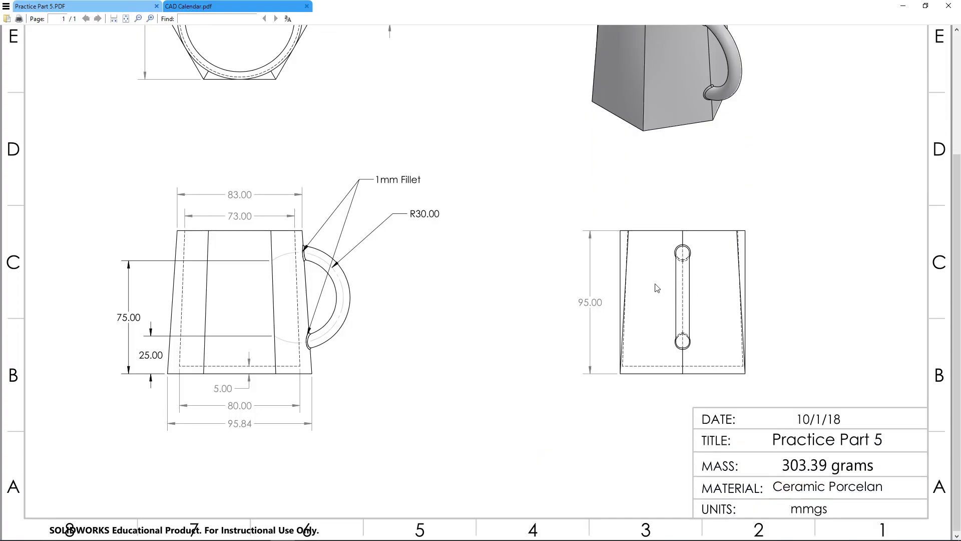
key("alt+Tab")
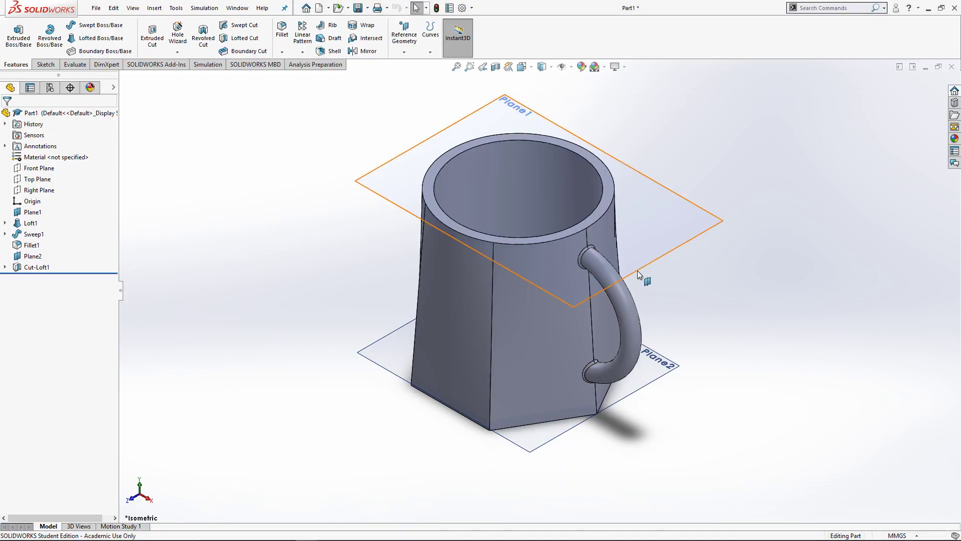
right_click(56, 157)
left_click(75, 161)
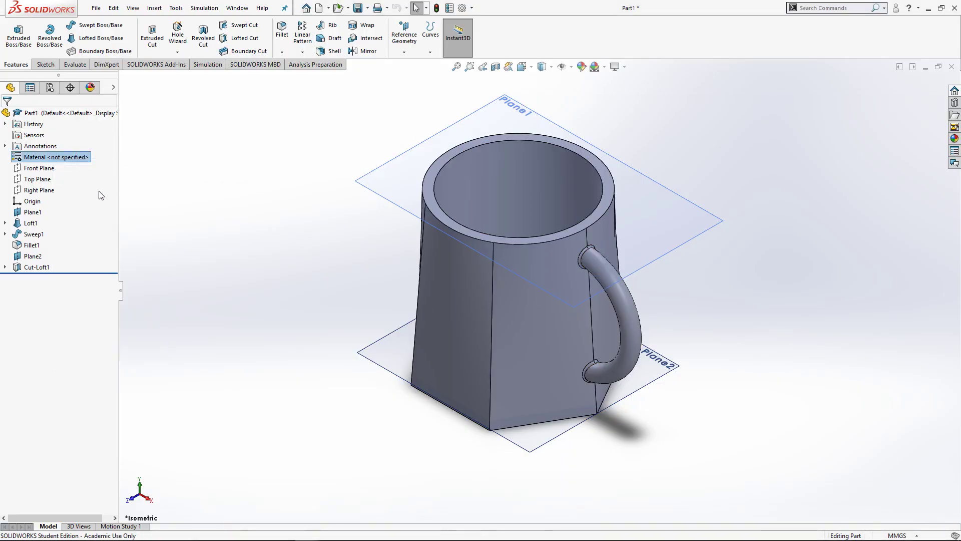
left_click(305, 154)
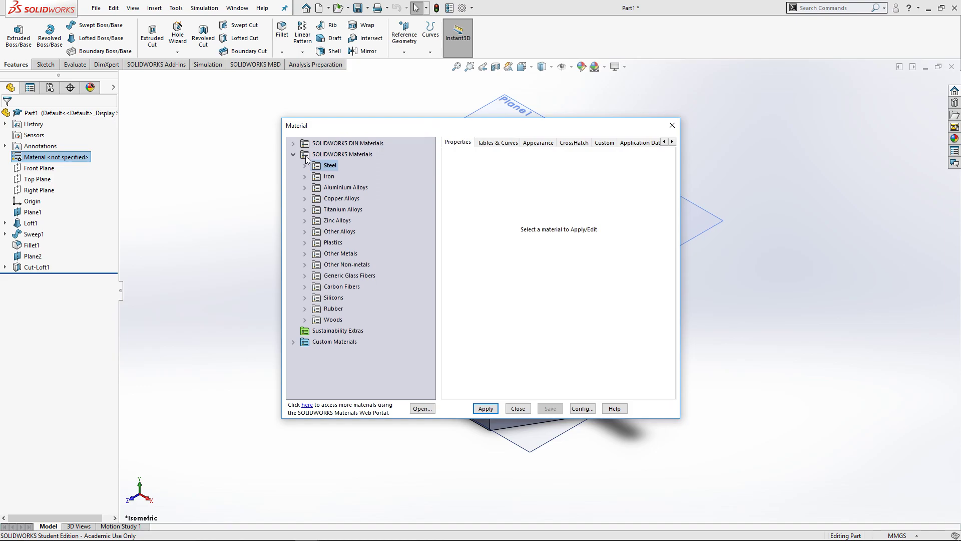
left_click(306, 264)
left_click(342, 286)
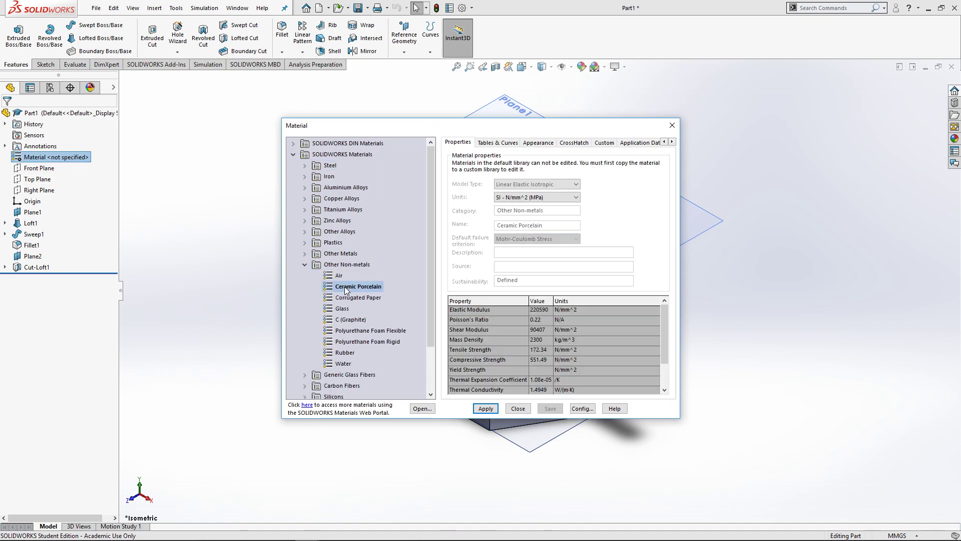
left_click(486, 409)
left_click(519, 411)
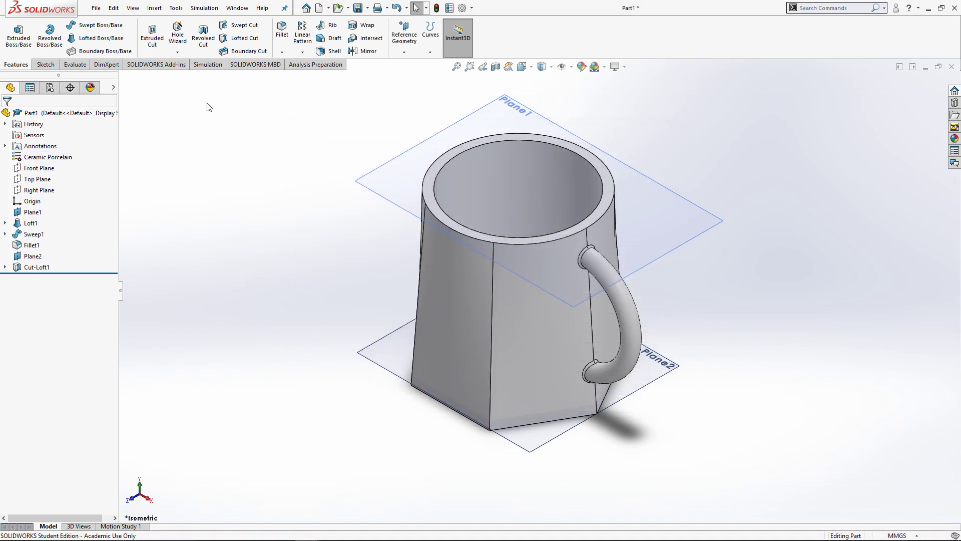
- Evaluate the mug's mass properties, compare the mass with the PDF drawing's title block, and close the results
left_click(74, 64)
left_click(70, 35)
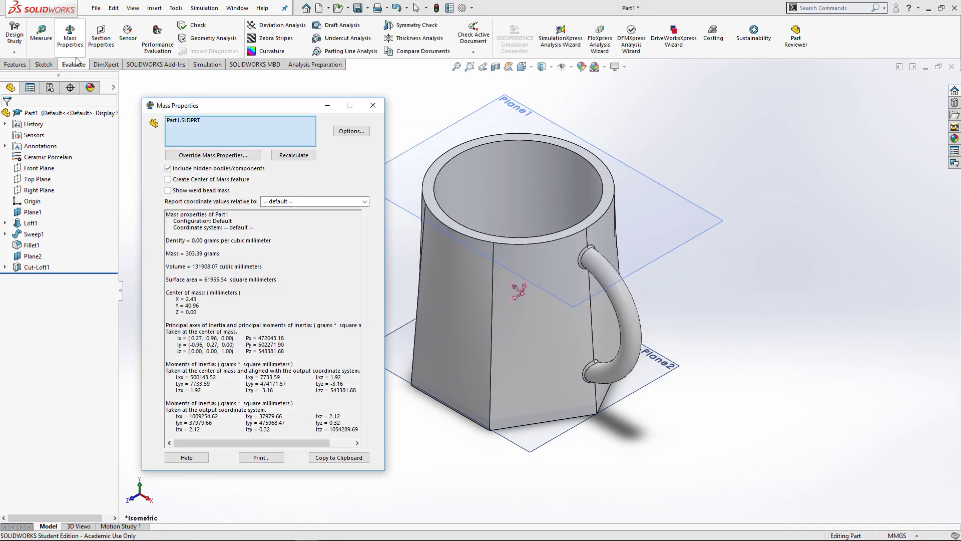
key("alt+Tab")
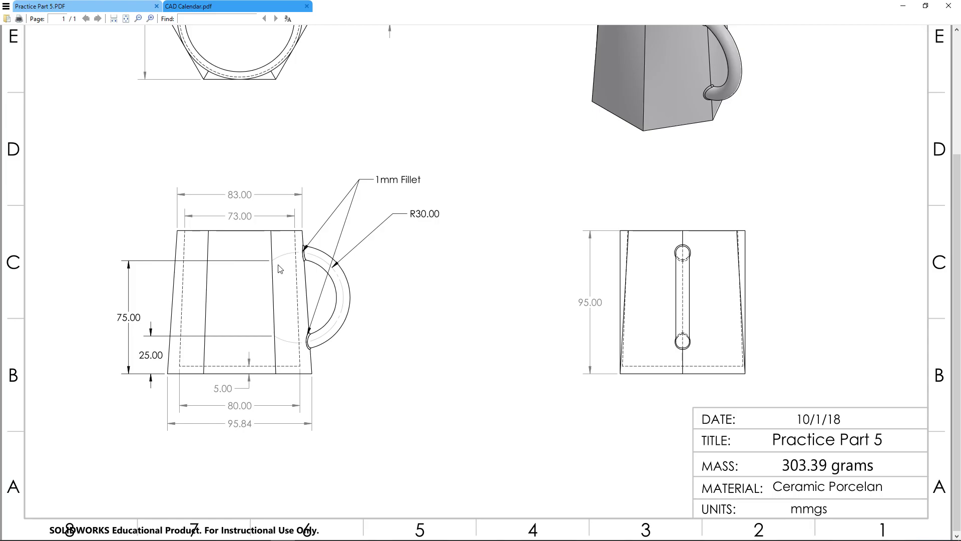
key("alt+Tab")
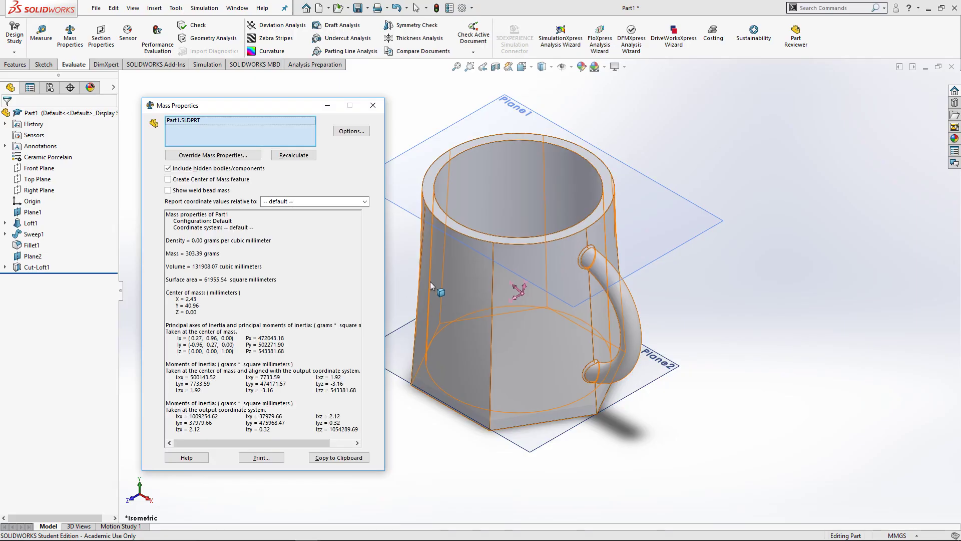
left_click(377, 105)
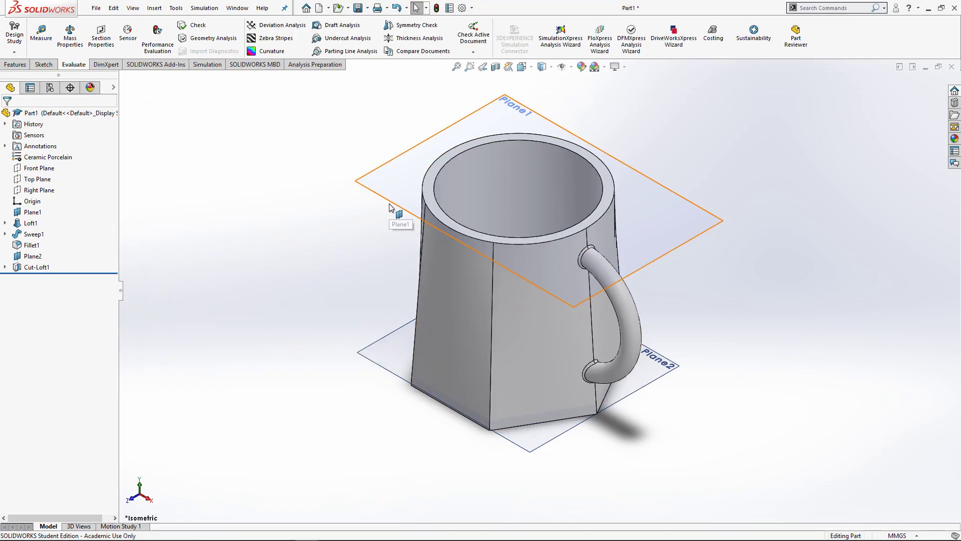
middle_click_drag(575, 366, 589, 404)
key("space")
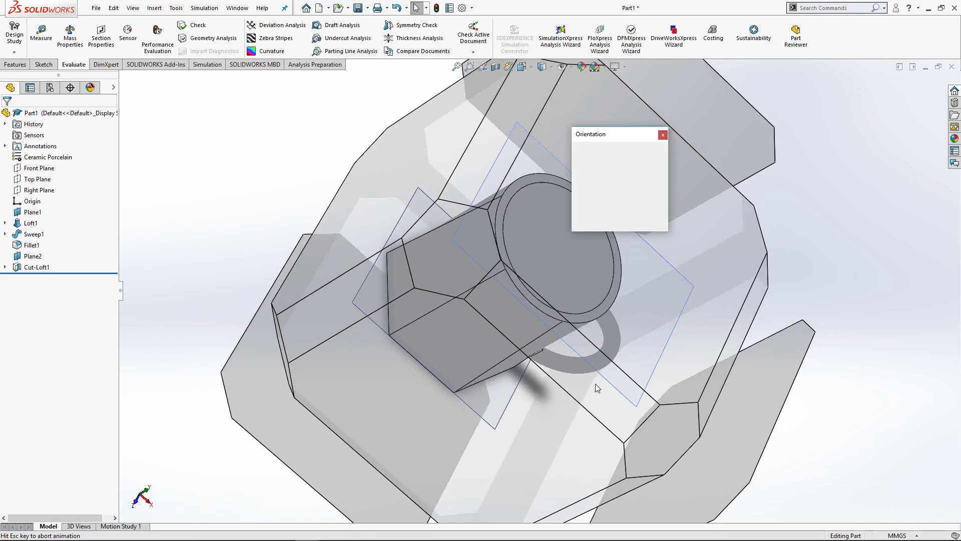
left_click(651, 166)
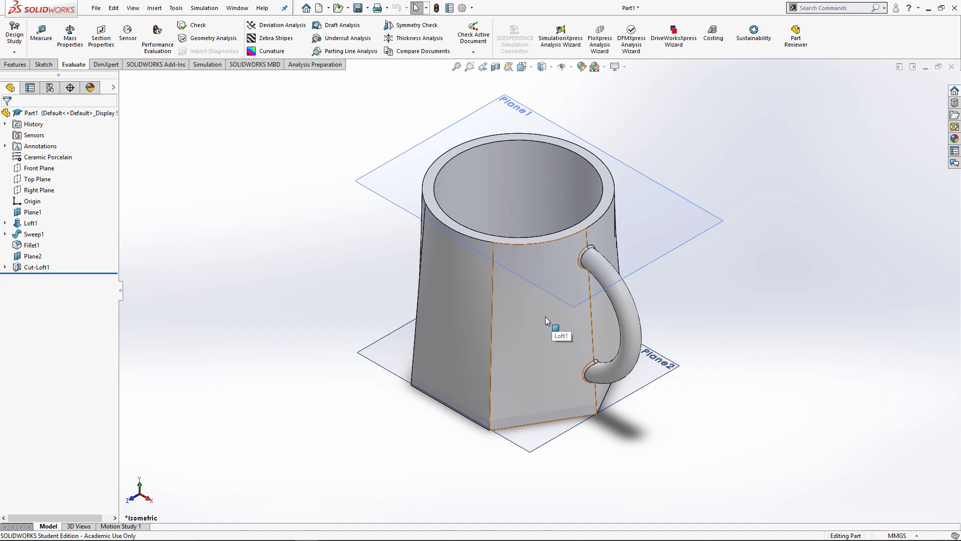
left_click(15, 65)
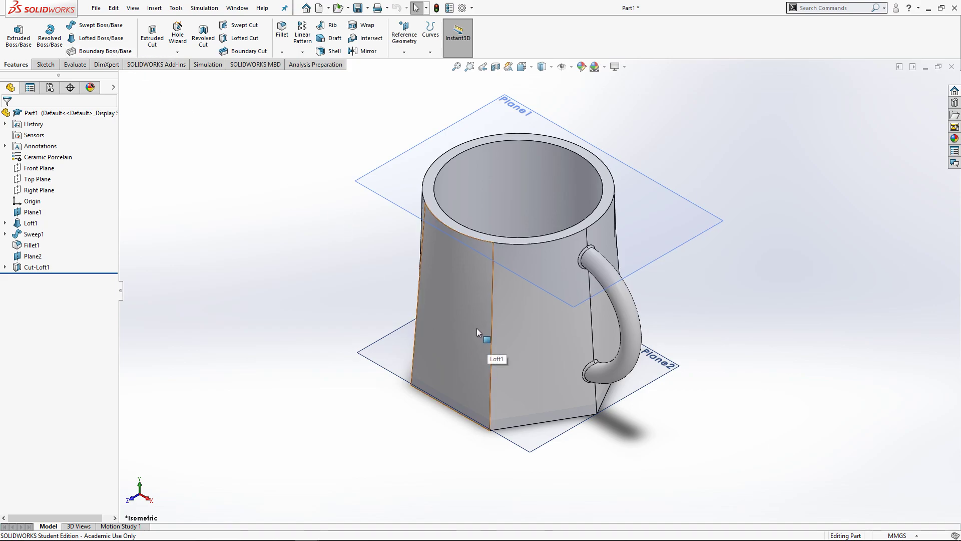
middle_click_drag(467, 200, 458, 252)
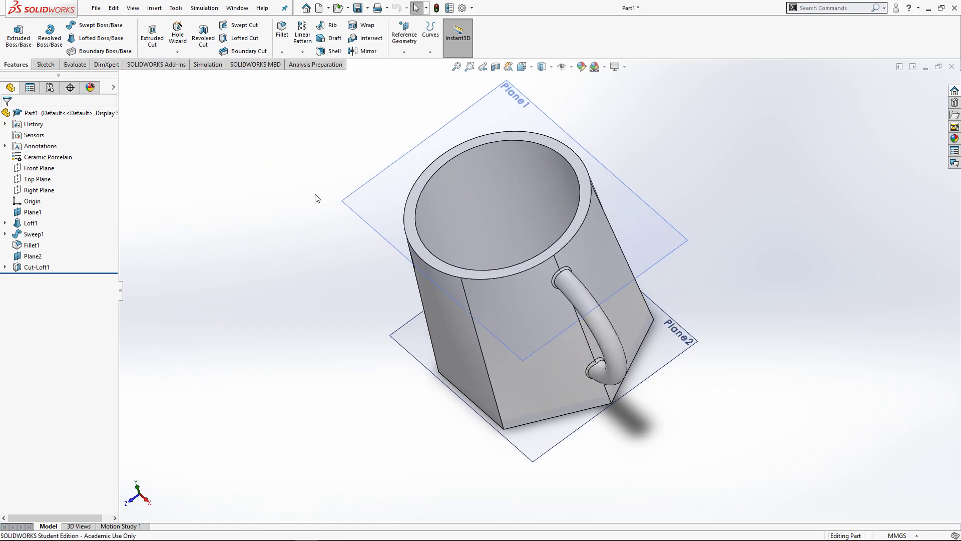
key("space")
left_click(649, 163)
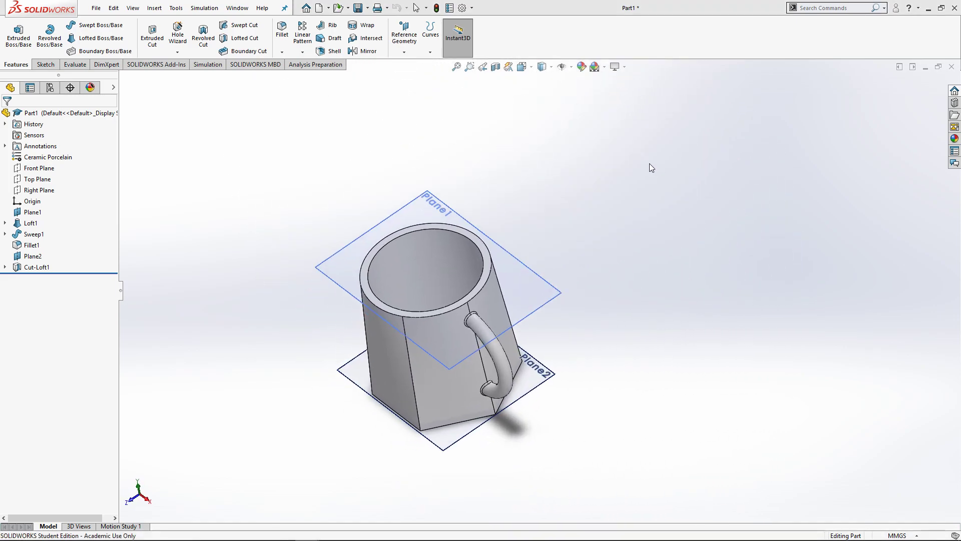